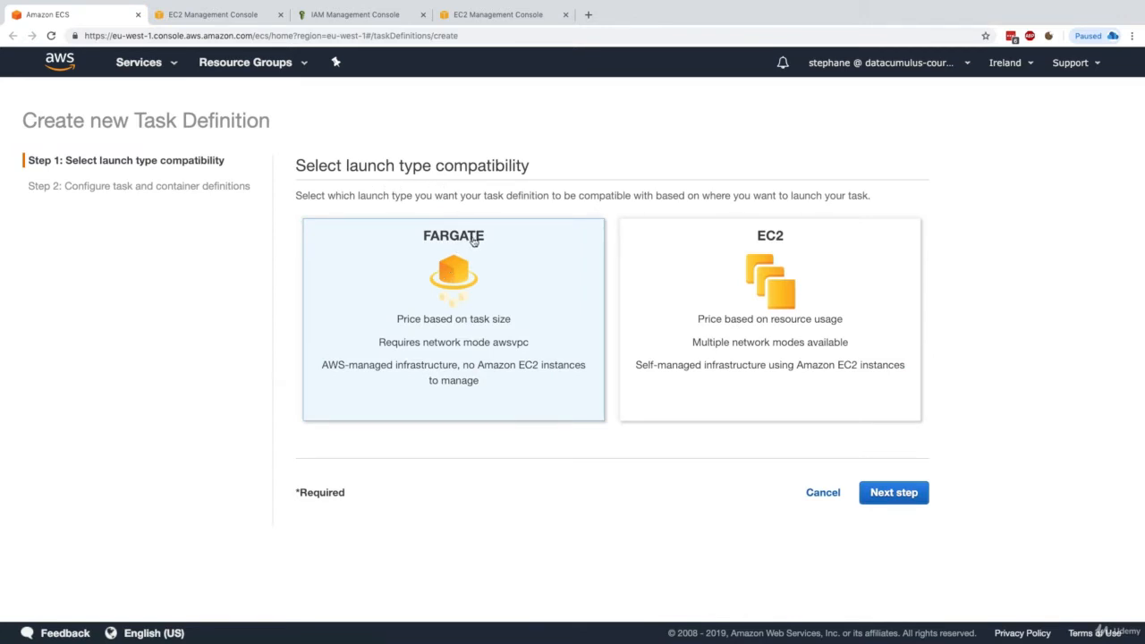
# Step: Choose the EC2 launch type for the new task definition and name it my-httpd
pyautogui.click(872, 298)
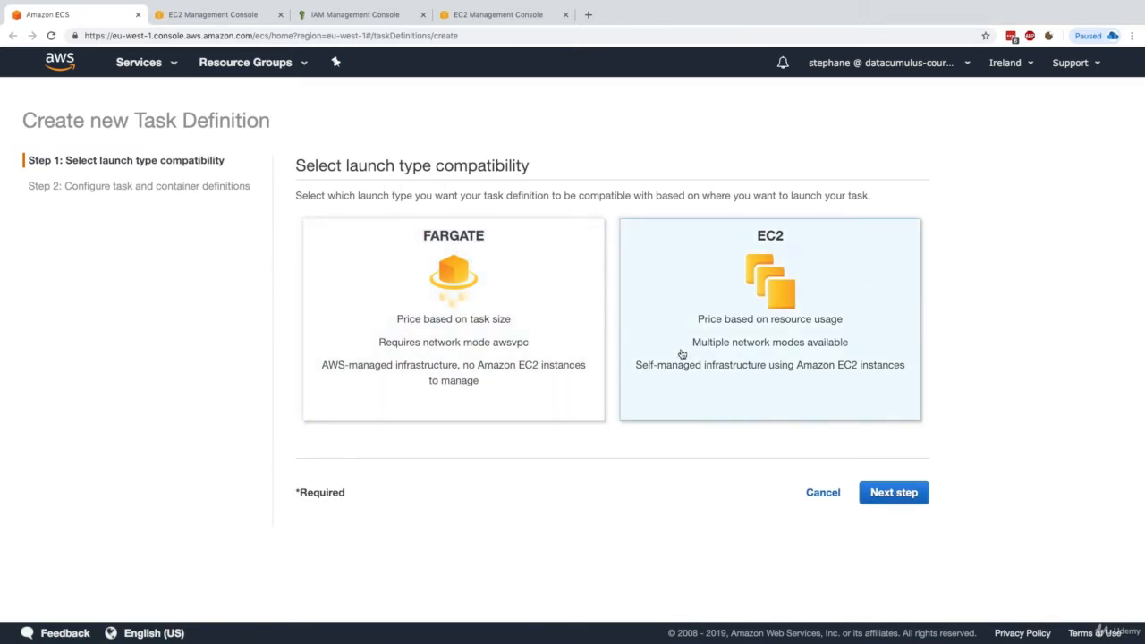
pyautogui.click(905, 492)
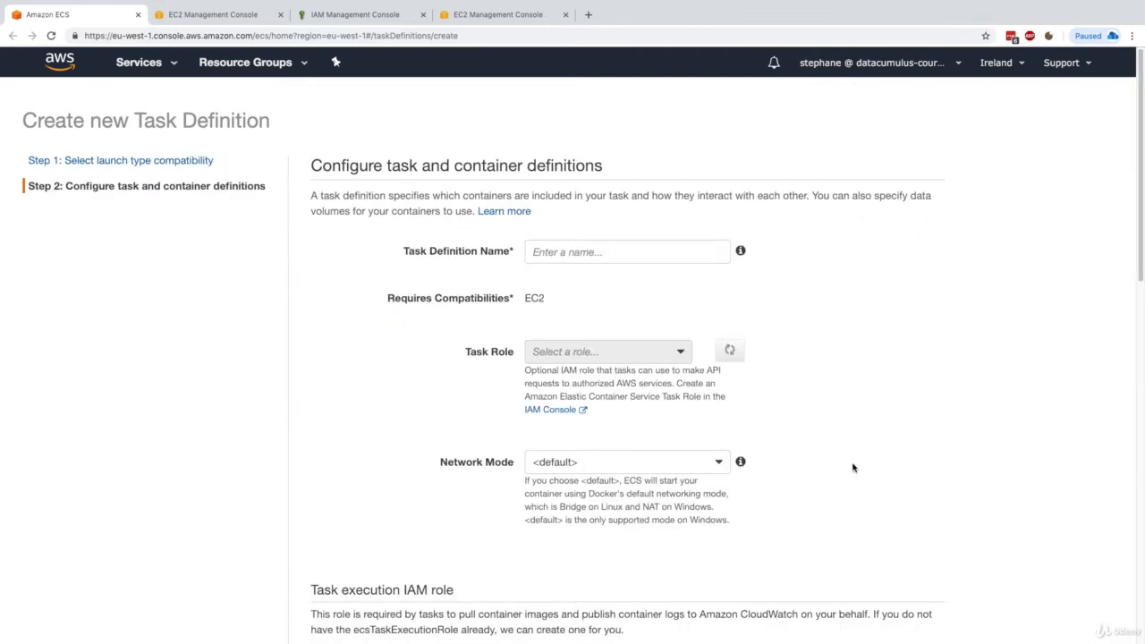
pyautogui.click(598, 252)
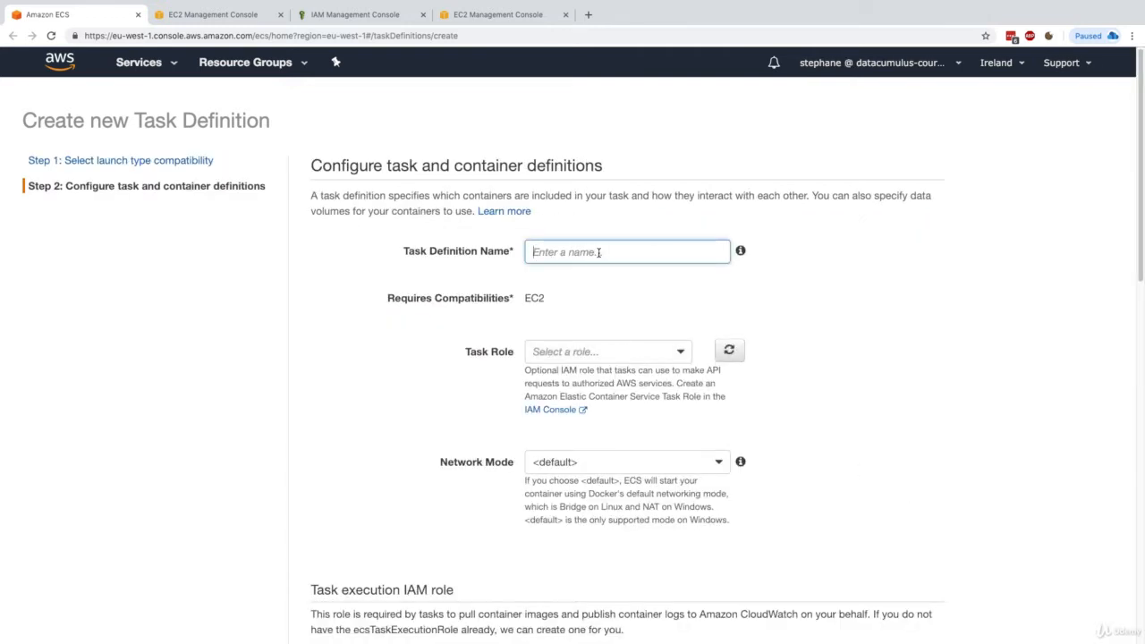
pyautogui.write('my-httpd')
pyautogui.click(625, 277)
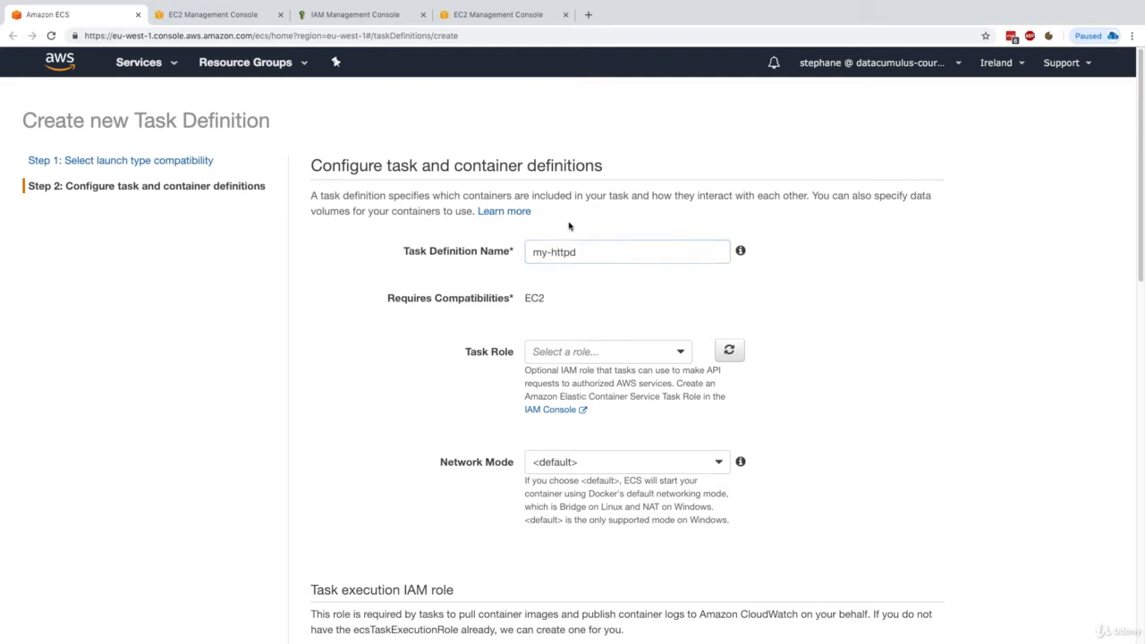
# Step: Review the required compatibility and the roles offered for Task Role, leaving the role unselected
pyautogui.doubleClick(535, 300)
pyautogui.click(524, 304)
pyautogui.scroll(-1, 552, 309)
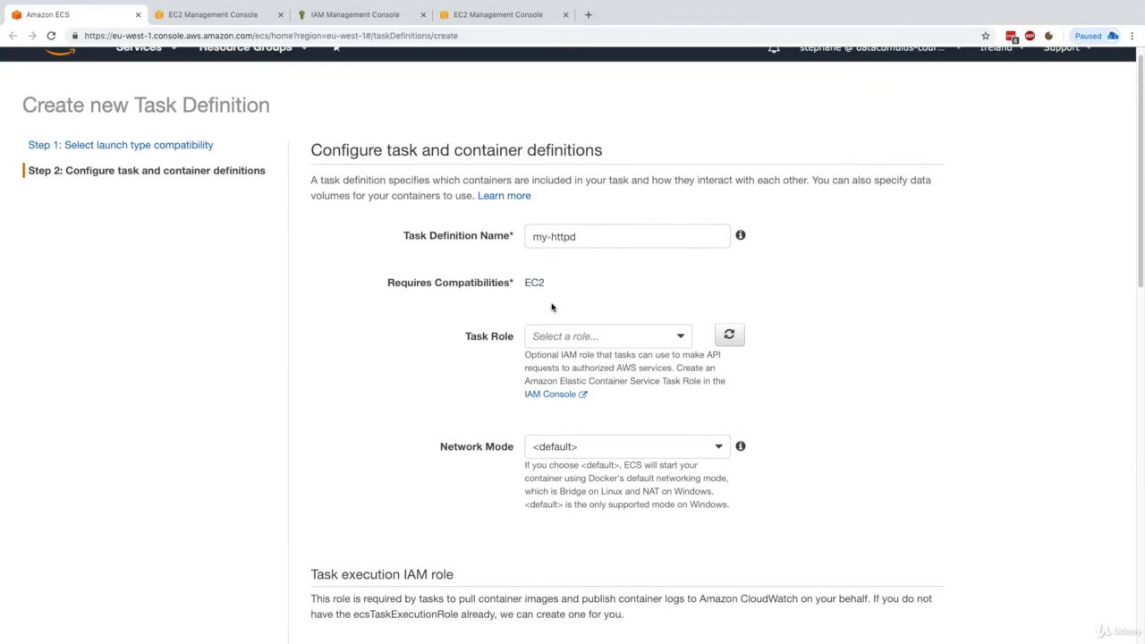
pyautogui.moveTo(526, 355); pyautogui.dragTo(600, 356)
pyautogui.click(539, 376)
pyautogui.tripleClick(493, 335)
pyautogui.click(510, 337)
pyautogui.tripleClick(505, 339)
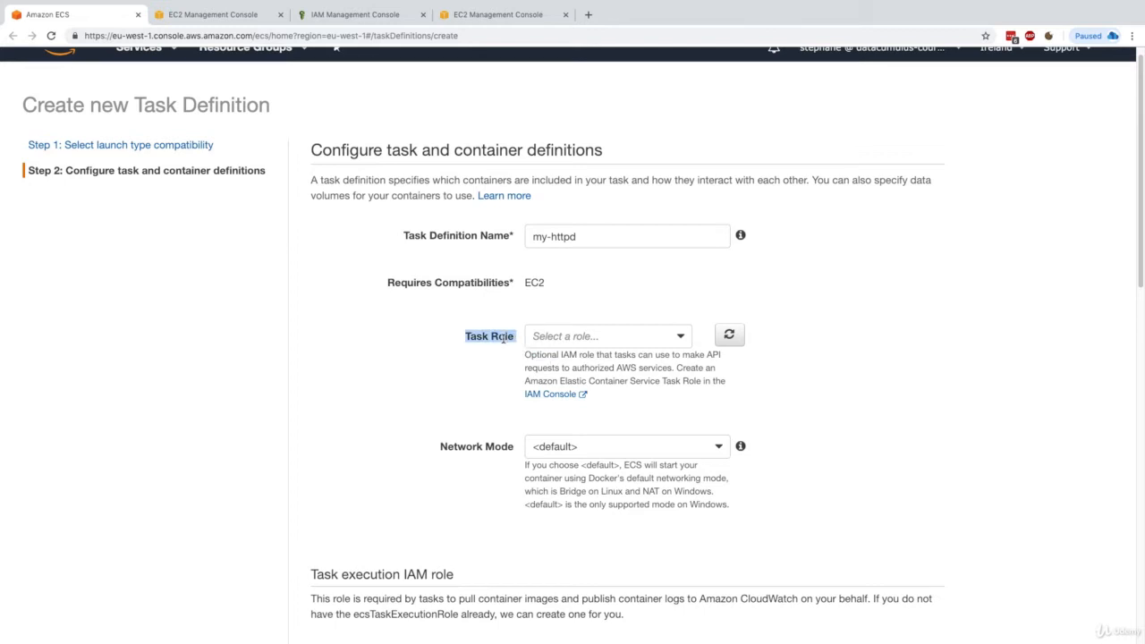
pyautogui.click(505, 336)
pyautogui.tripleClick(506, 335)
pyautogui.click(511, 335)
pyautogui.tripleClick(510, 337)
pyautogui.click(495, 334)
pyautogui.click(567, 336)
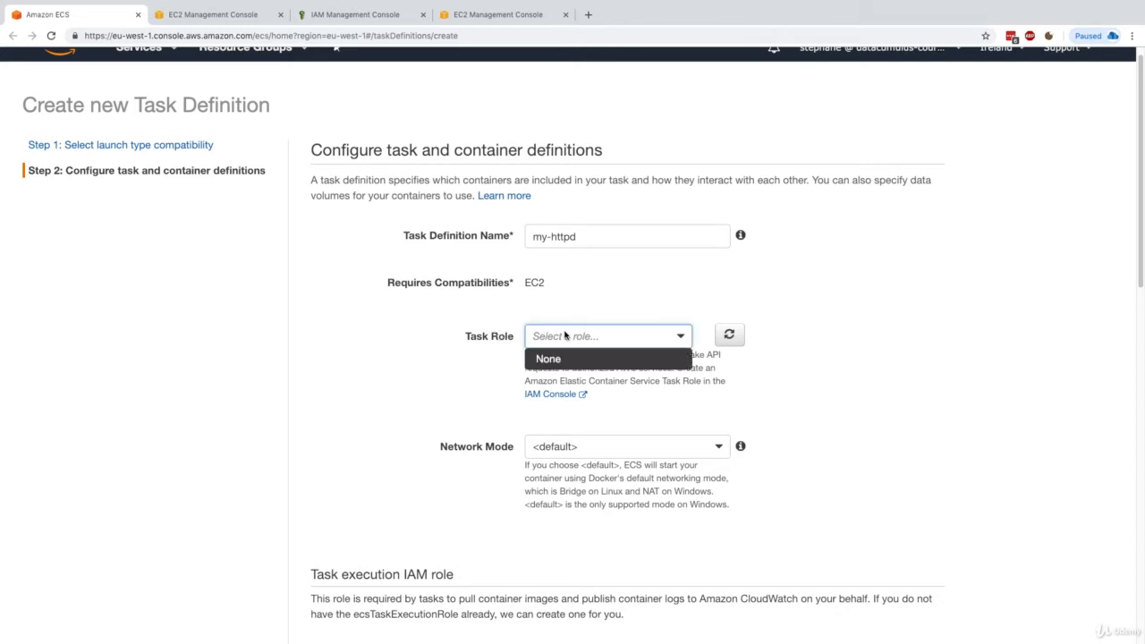
pyautogui.click(512, 339)
pyautogui.click(544, 339)
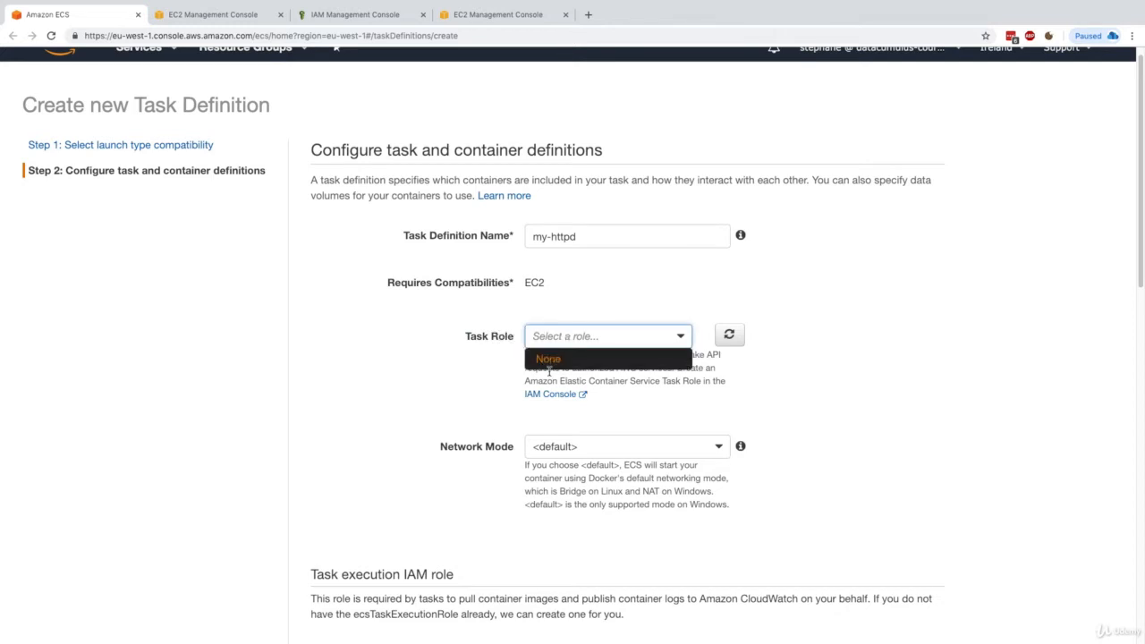
pyautogui.click(522, 369)
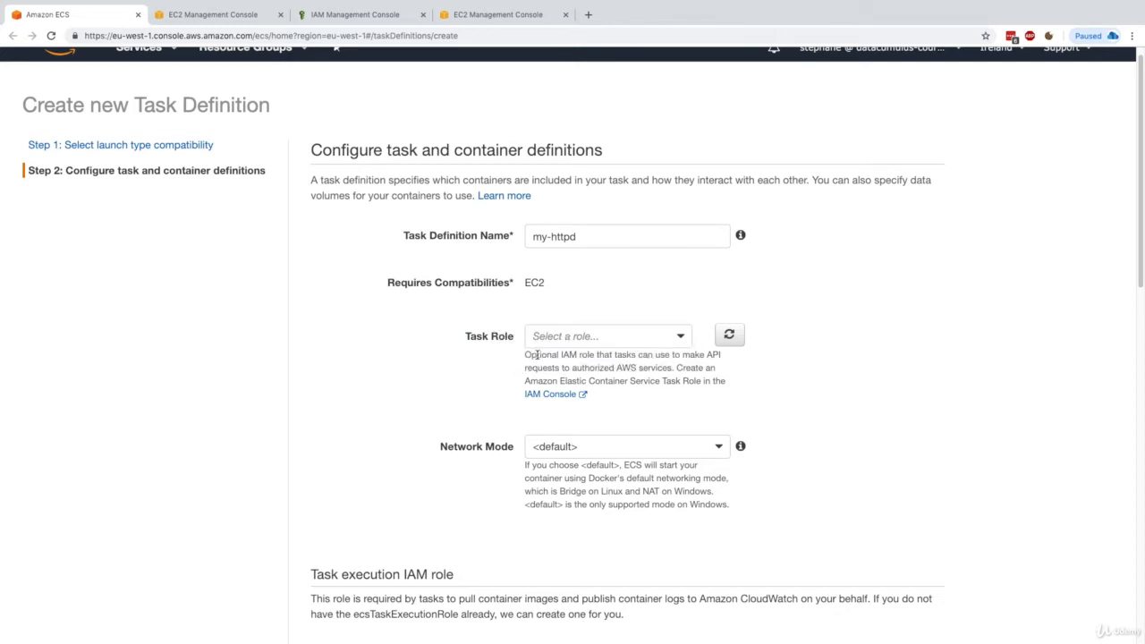
pyautogui.moveTo(490, 346); pyautogui.dragTo(517, 340)
pyautogui.click(535, 362)
# Step: Examine the Network Mode description, the task execution role and the task size fields of the task definition
pyautogui.scroll(-3, 536, 366)
pyautogui.moveTo(447, 304); pyautogui.dragTo(485, 305)
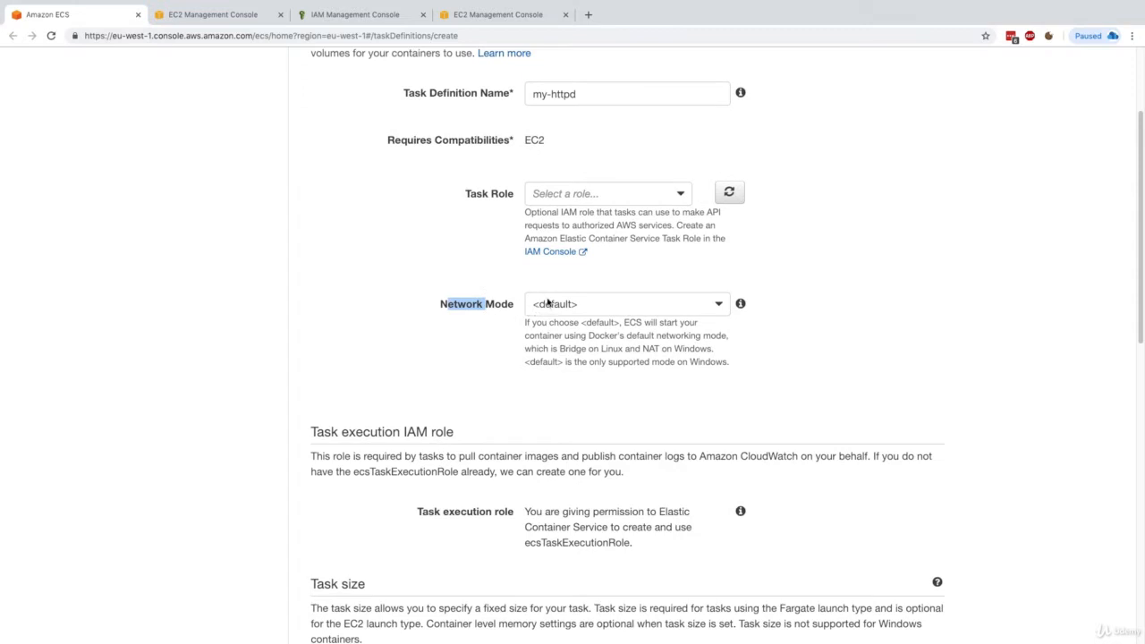
pyautogui.click(555, 334)
pyautogui.scroll(-1, 552, 331)
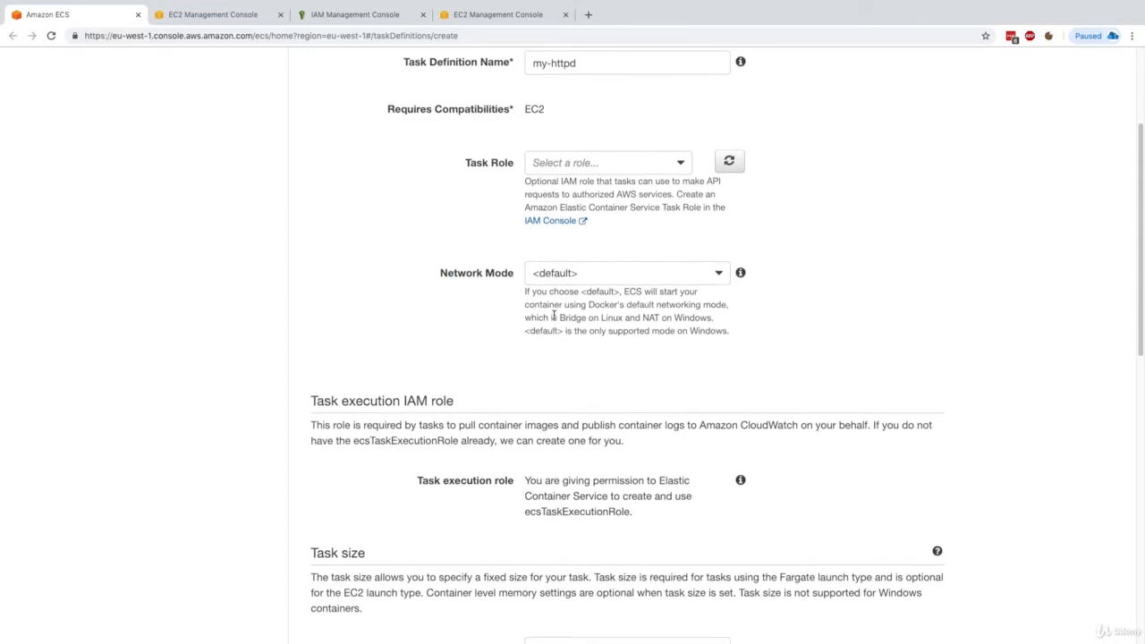
pyautogui.moveTo(545, 316); pyautogui.dragTo(701, 317)
pyautogui.click(588, 311)
pyautogui.scroll(-3, 588, 327)
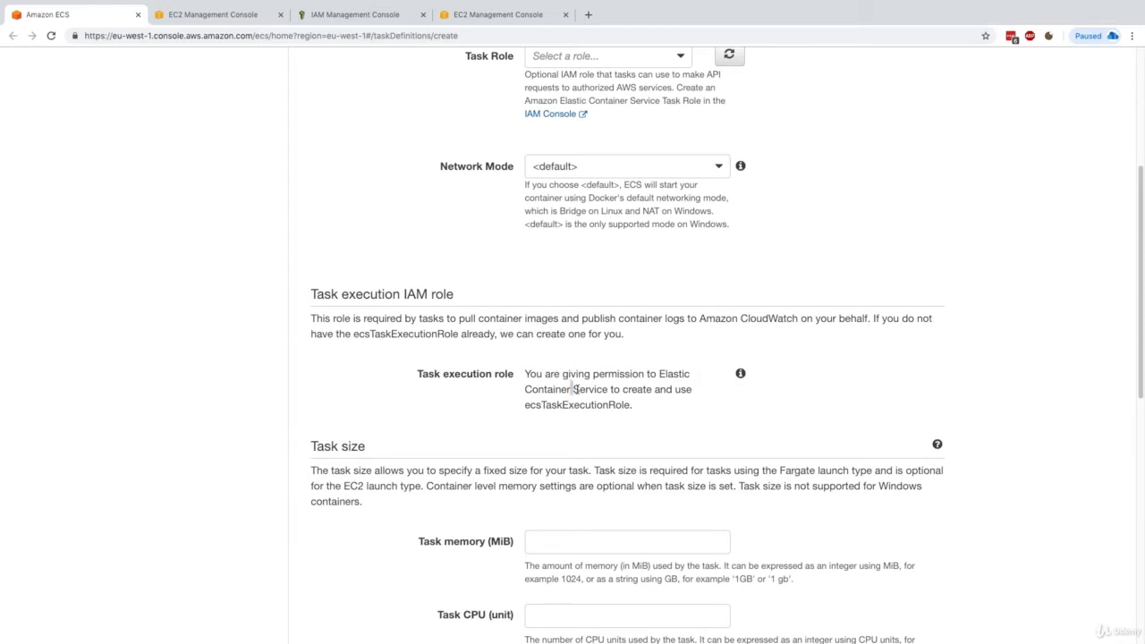
pyautogui.scroll(-4, 658, 418)
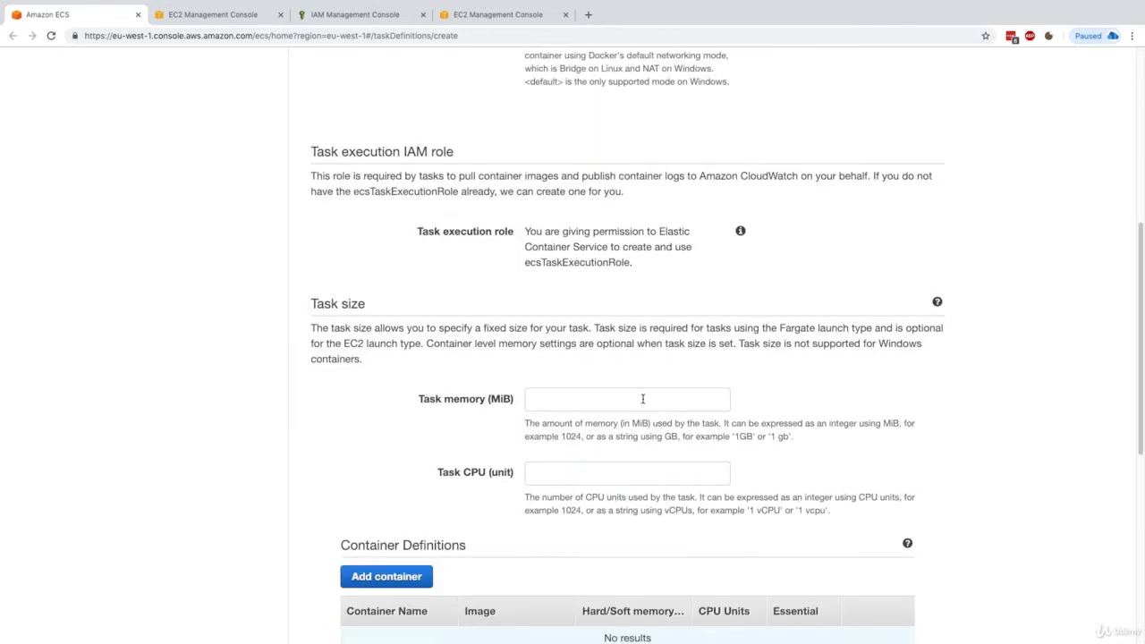
pyautogui.scroll(-1, 642, 399)
pyautogui.click(604, 365)
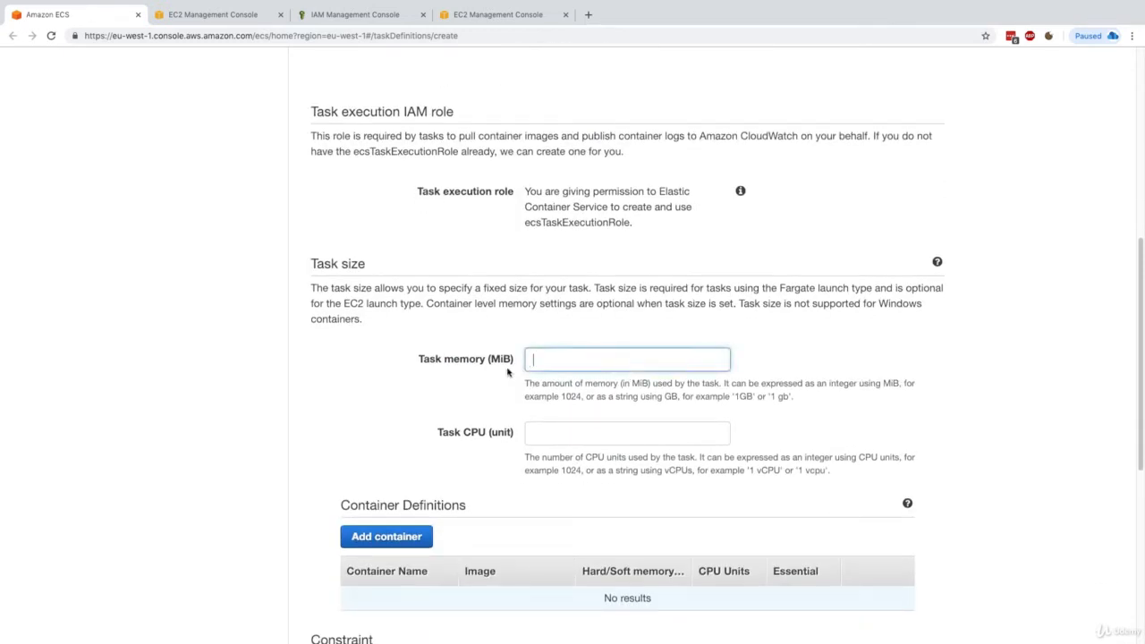
pyautogui.click(525, 434)
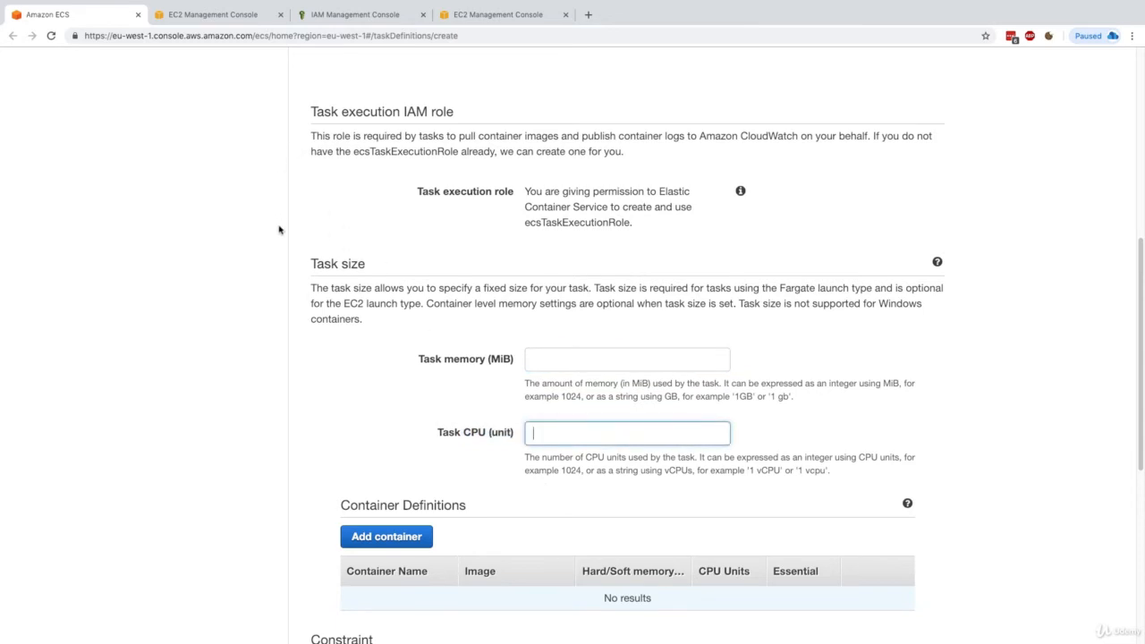
# Step: Open the ECS instances list of the cluster-demo cluster in a separate browser tab
pyautogui.scroll(10, 268, 219)
pyautogui.click(134, 77)
pyautogui.keyDown('super'); pyautogui.click(46, 133); pyautogui.keyUp('super')
pyautogui.click(155, 71)
pyautogui.click(202, 18)
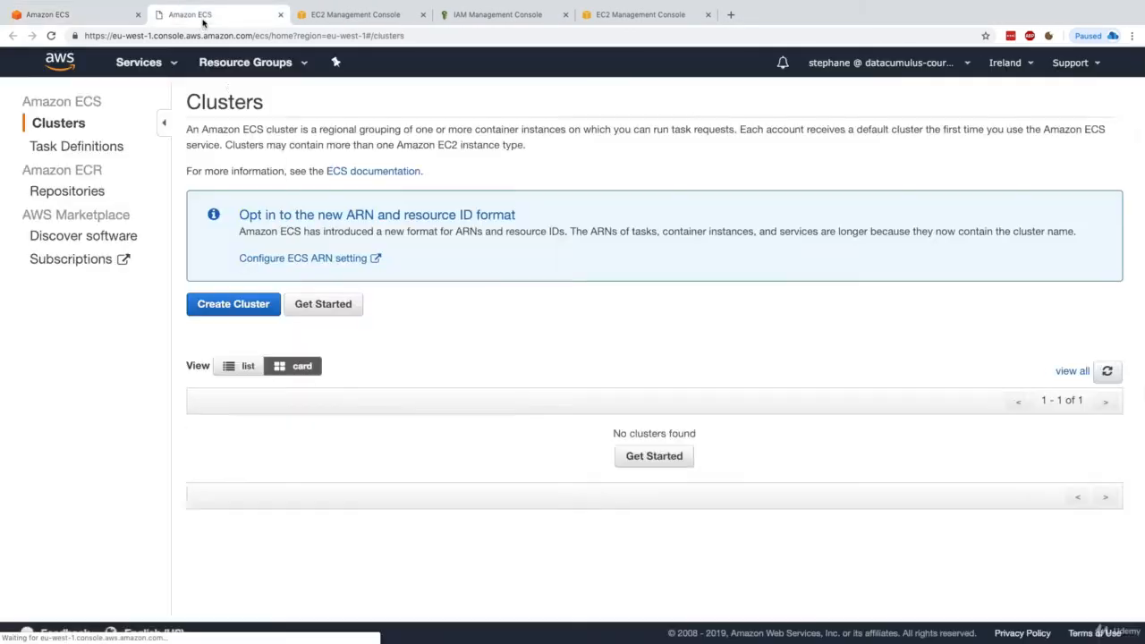
pyautogui.click(280, 438)
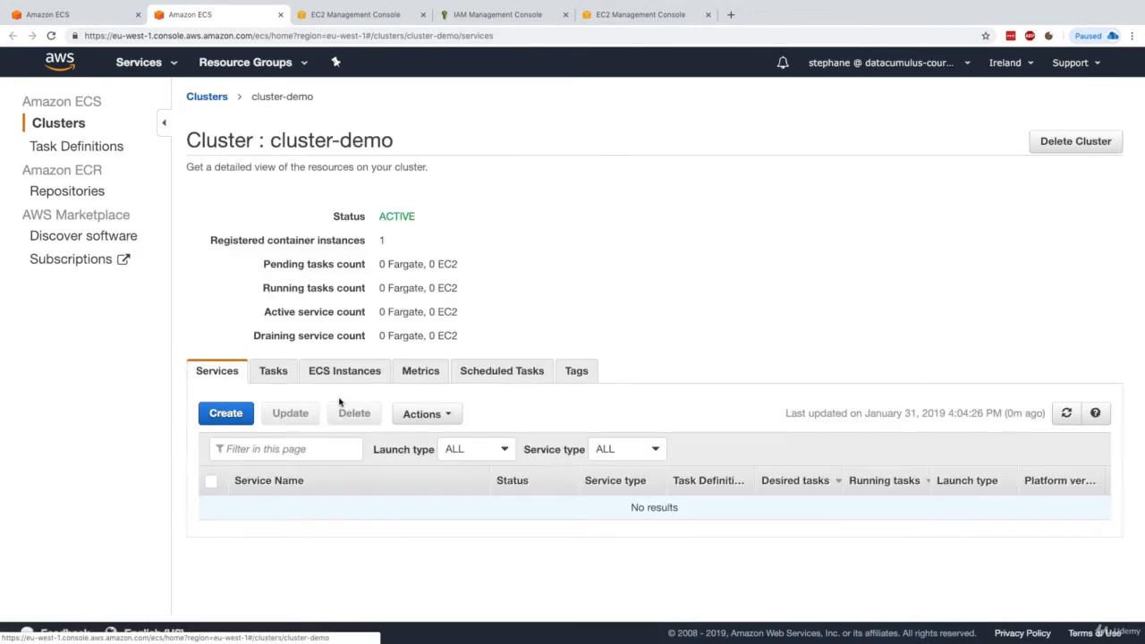
pyautogui.click(365, 377)
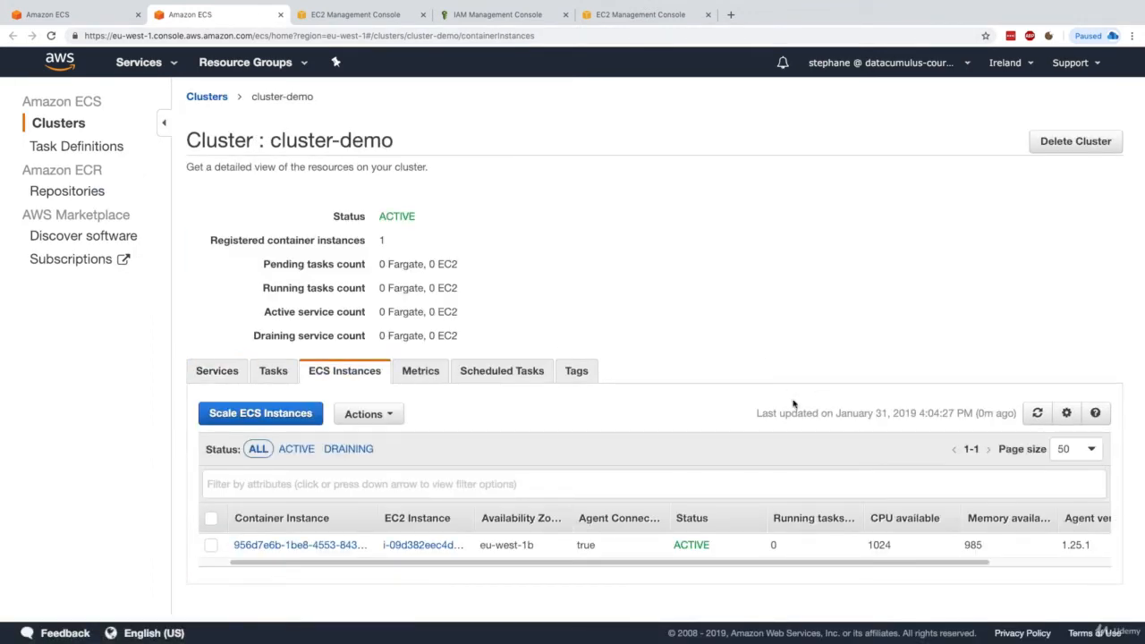
# Step: Check the CPU and memory available on the cluster's container instance
pyautogui.moveTo(877, 565); pyautogui.dragTo(1025, 564)
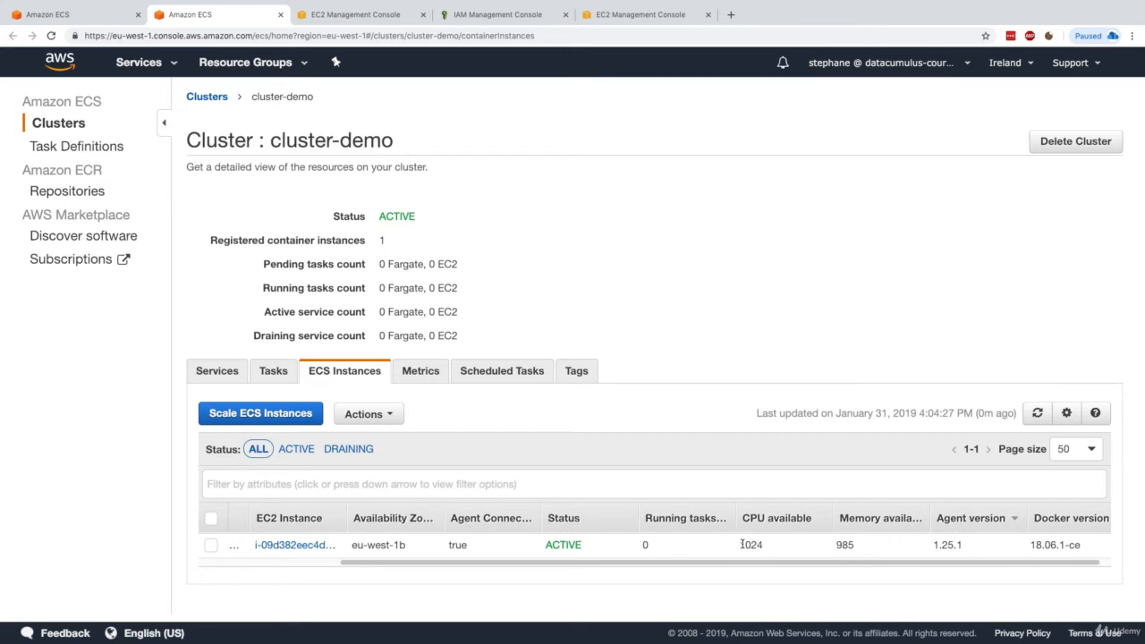
pyautogui.moveTo(740, 545); pyautogui.dragTo(767, 544)
pyautogui.click(765, 545)
pyautogui.moveTo(834, 545); pyautogui.dragTo(858, 545)
pyautogui.click(857, 545)
# Step: Return to the task definition form and set the task memory to 300 MiB and the task CPU to 250 units
pyautogui.click(110, 20)
pyautogui.scroll(-5, 604, 561)
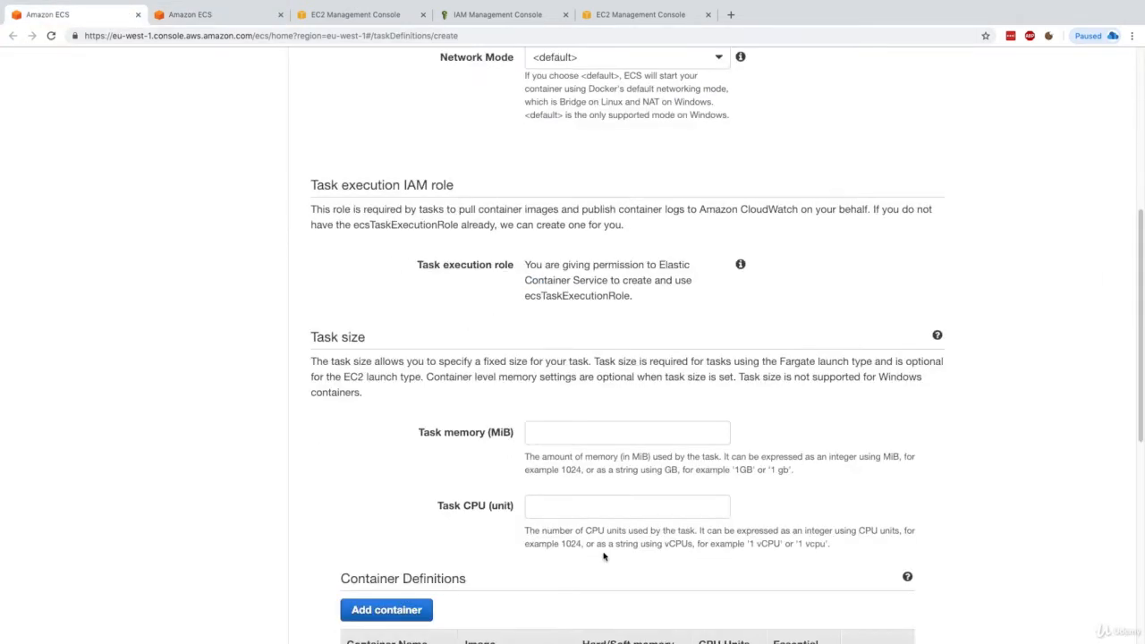
pyautogui.click(562, 422)
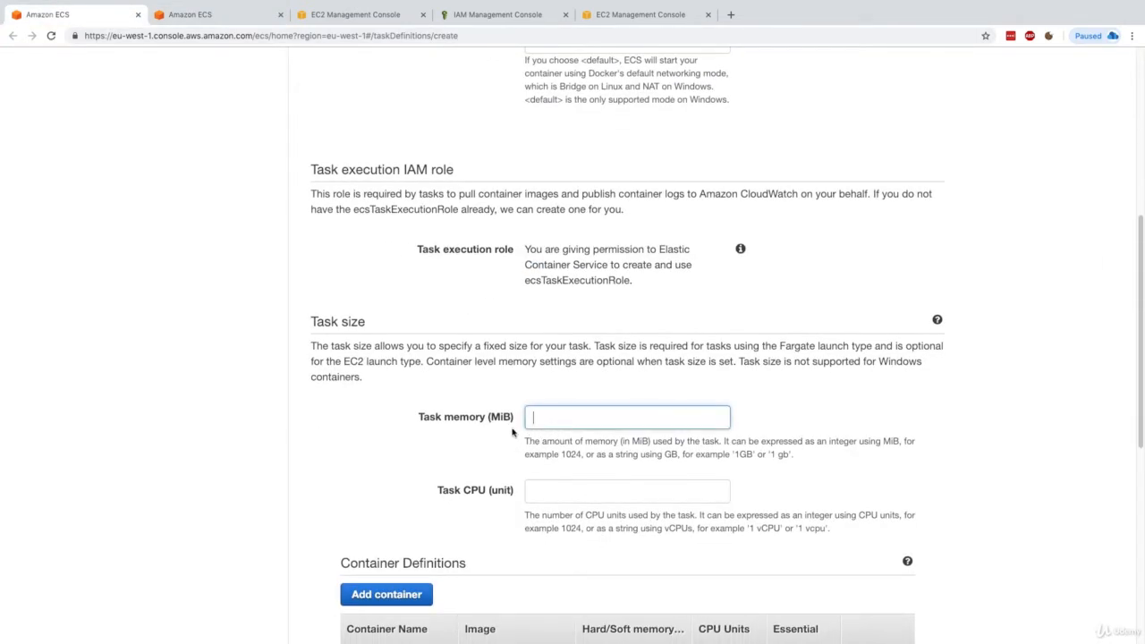
pyautogui.write('300')
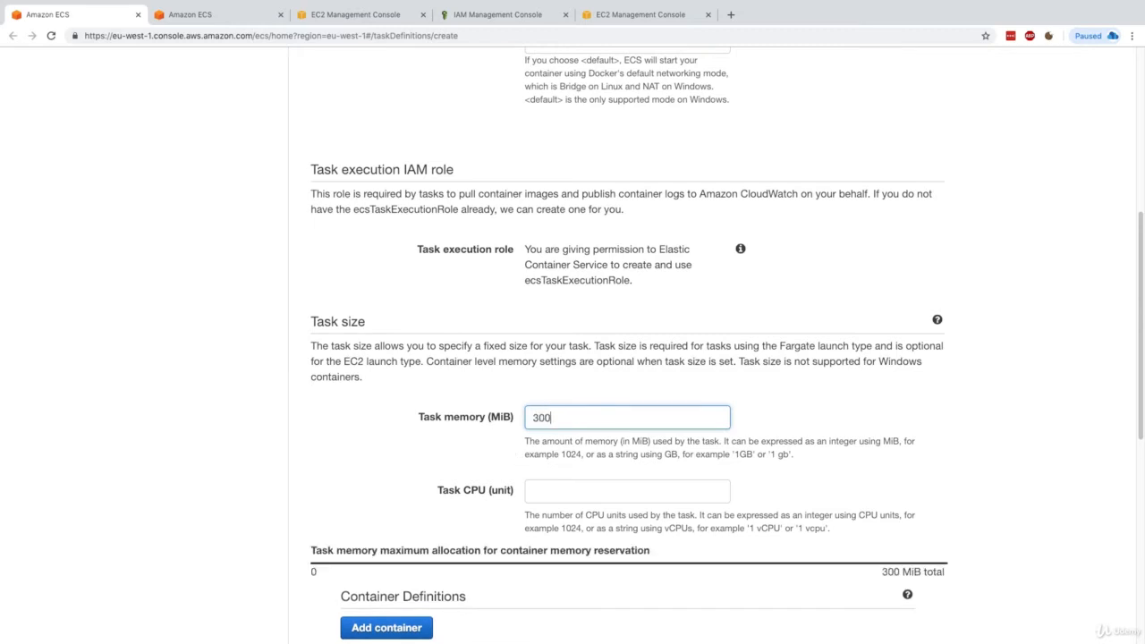
pyautogui.click(546, 488)
pyautogui.write('250')
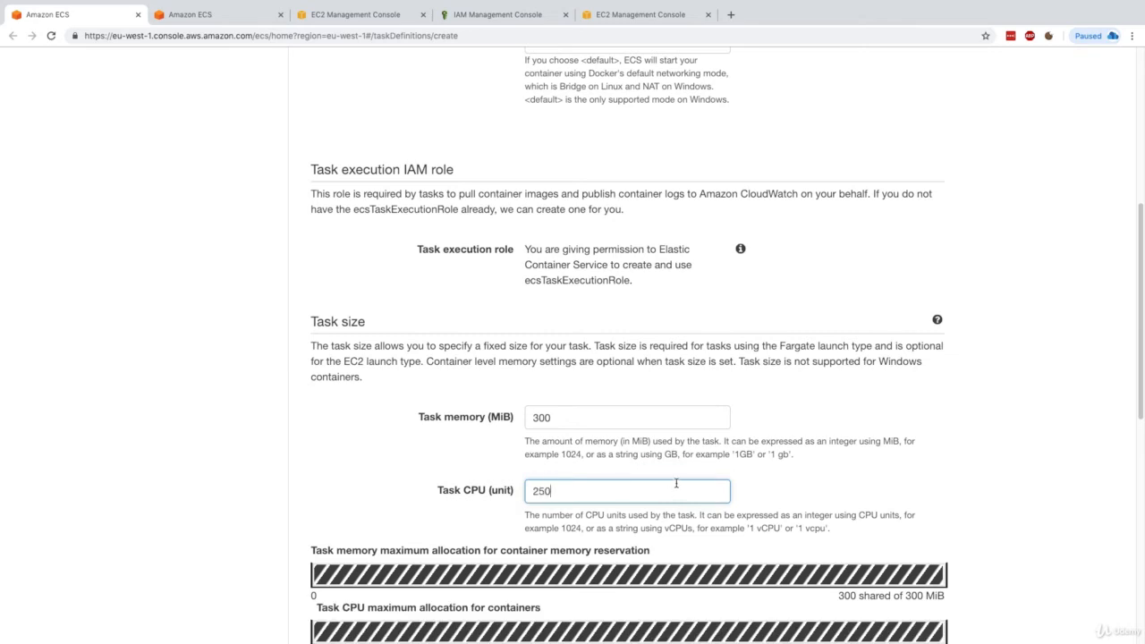
pyautogui.scroll(-3, 677, 484)
pyautogui.click(697, 368)
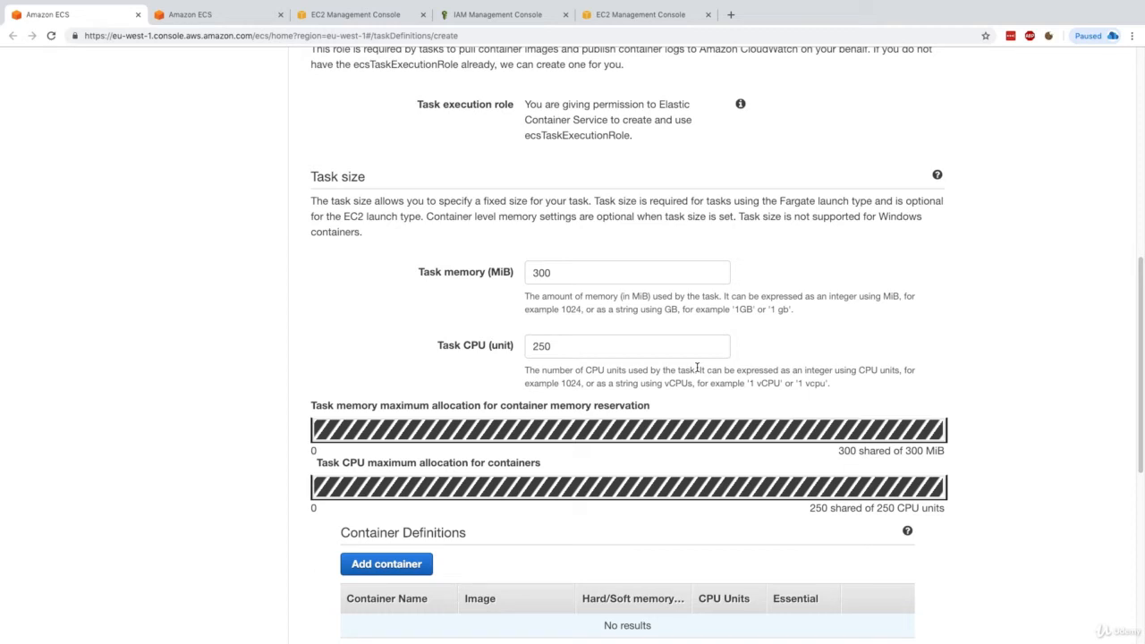
# Step: Start adding a container to the task definition and name it httpd
pyautogui.scroll(-1, 674, 412)
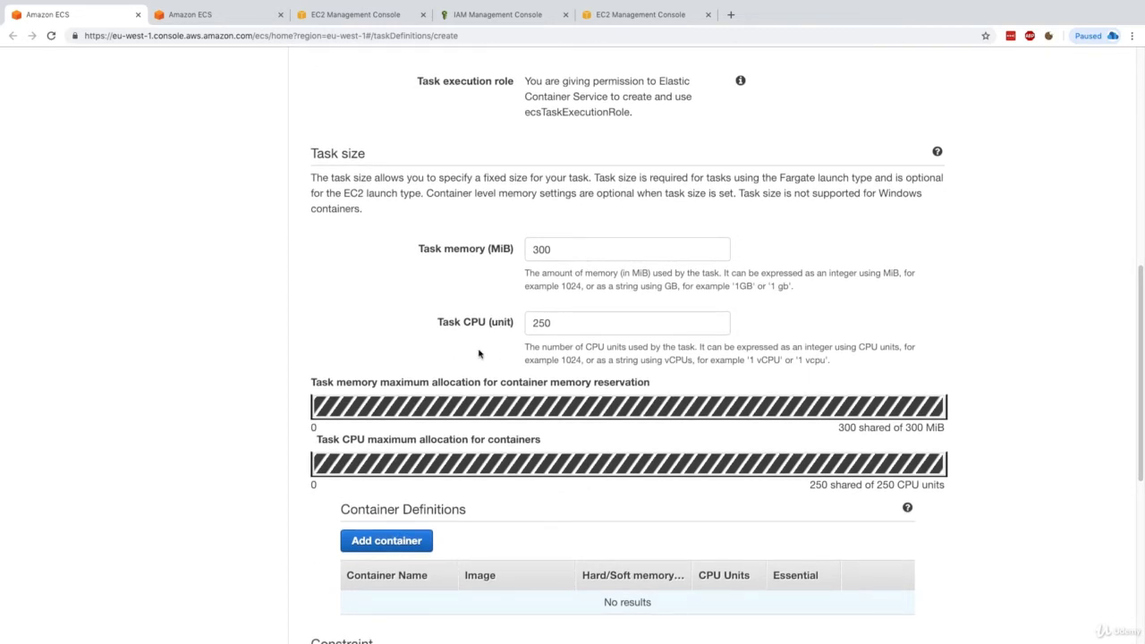
pyautogui.scroll(-1, 495, 356)
pyautogui.scroll(-4, 497, 356)
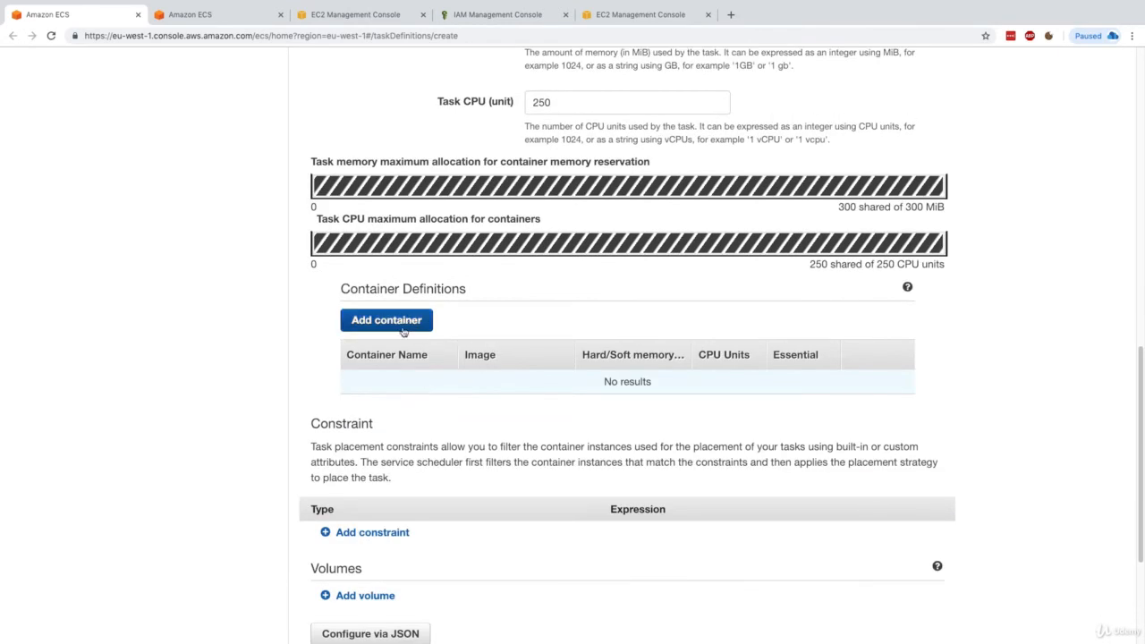
pyautogui.click(409, 324)
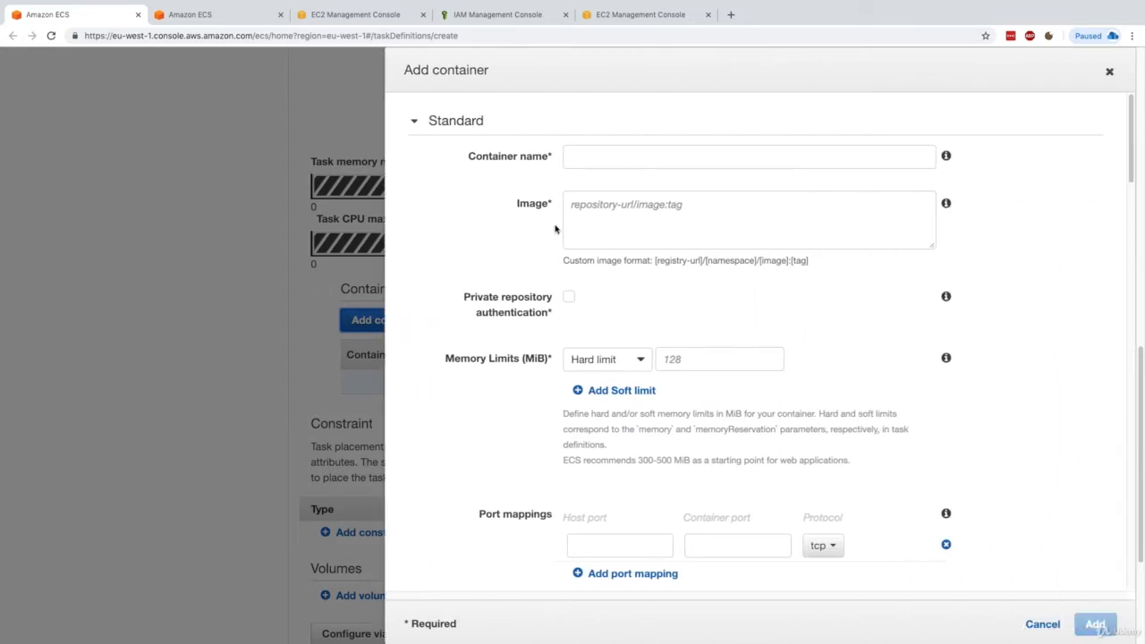
pyautogui.click(595, 156)
pyautogui.write('httpd')
pyautogui.click(617, 205)
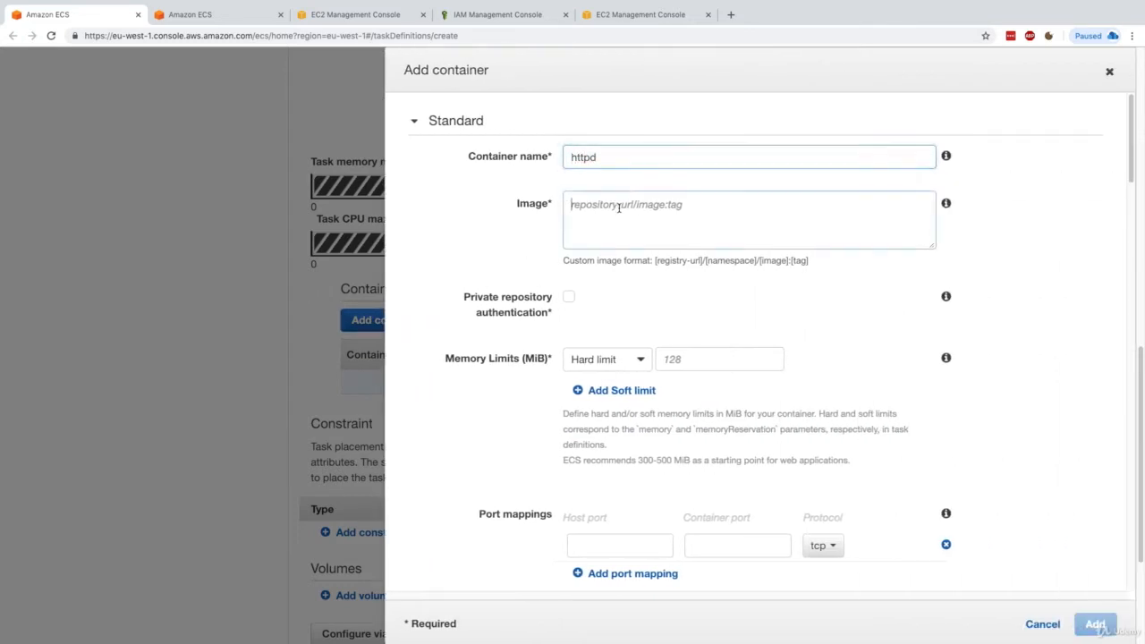
# Step: Search the web for docker hub in a new browser tab and open the Docker Hub site
pyautogui.press('super+t')
pyautogui.write('docker hub')
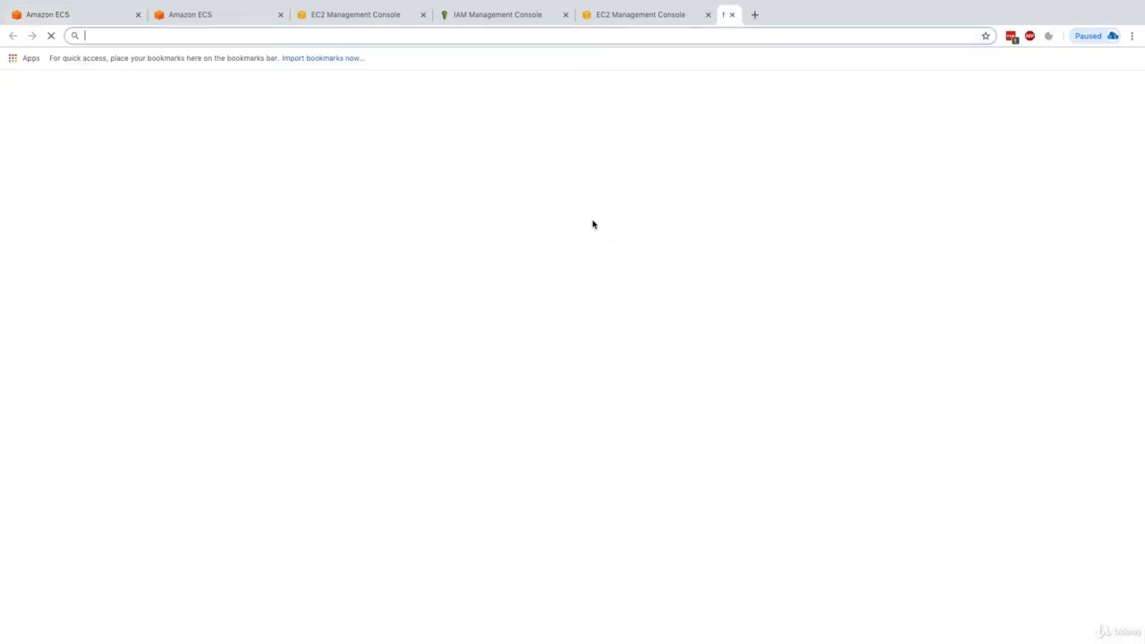
pyautogui.press('Return')
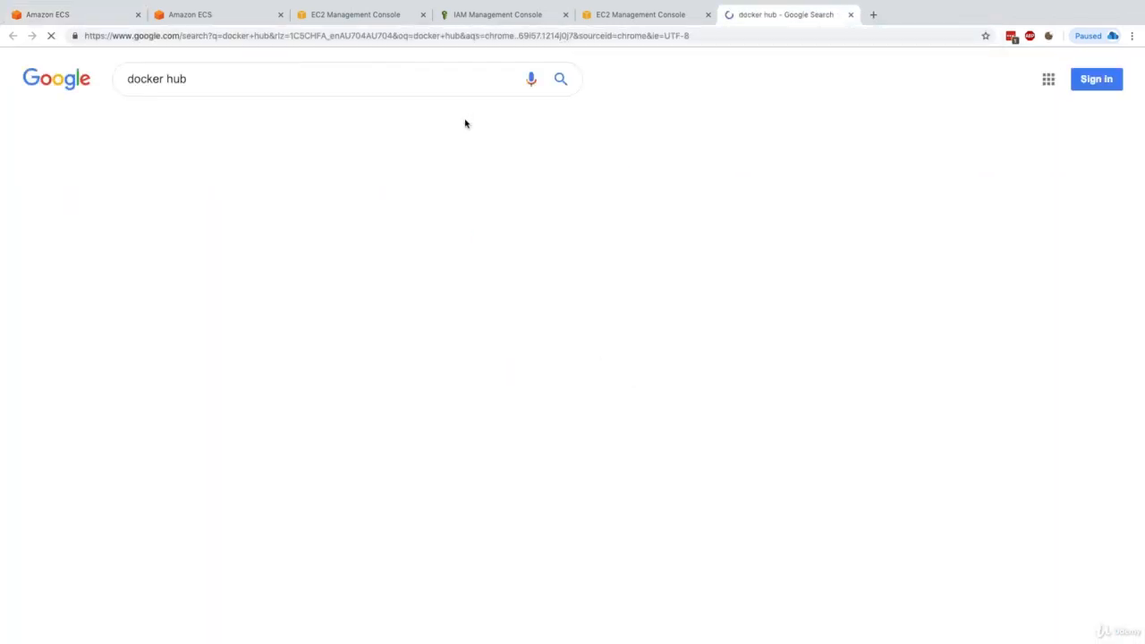
pyautogui.click(161, 184)
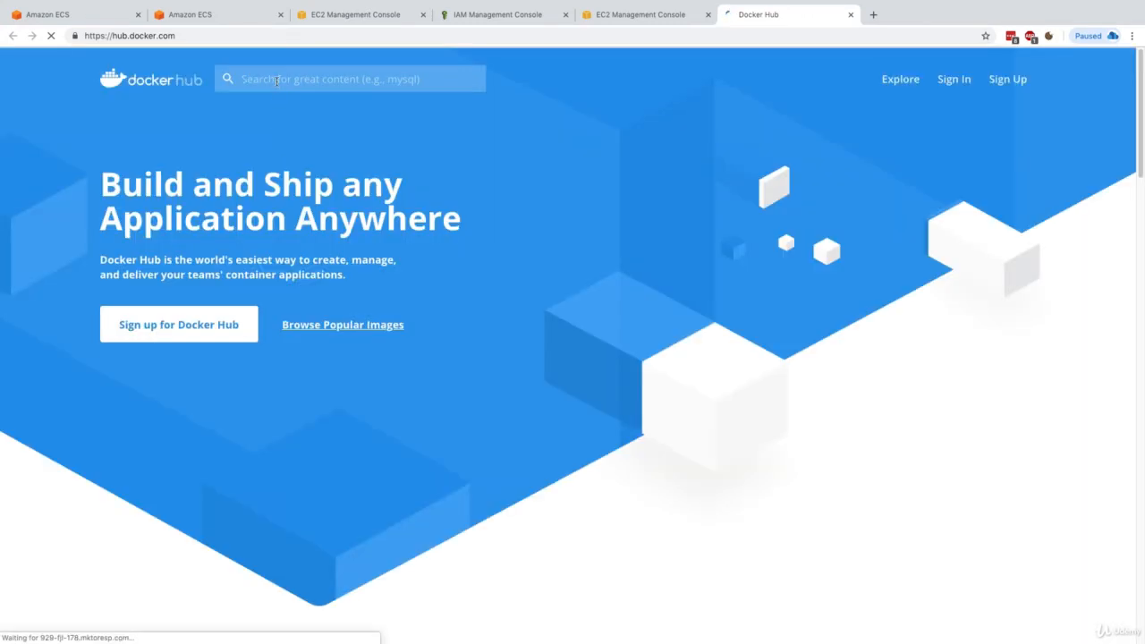
# Step: Search Docker Hub for httpd and look over the official image's page and supported tags
pyautogui.click(276, 80)
pyautogui.write('httpd')
pyautogui.press('Return')
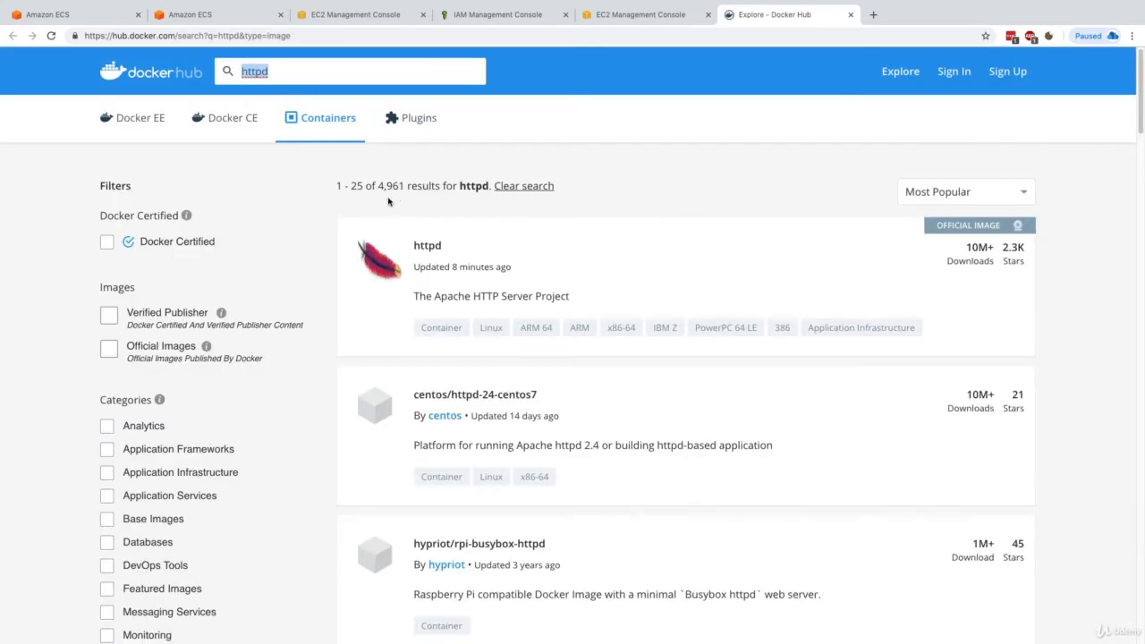
pyautogui.click(534, 305)
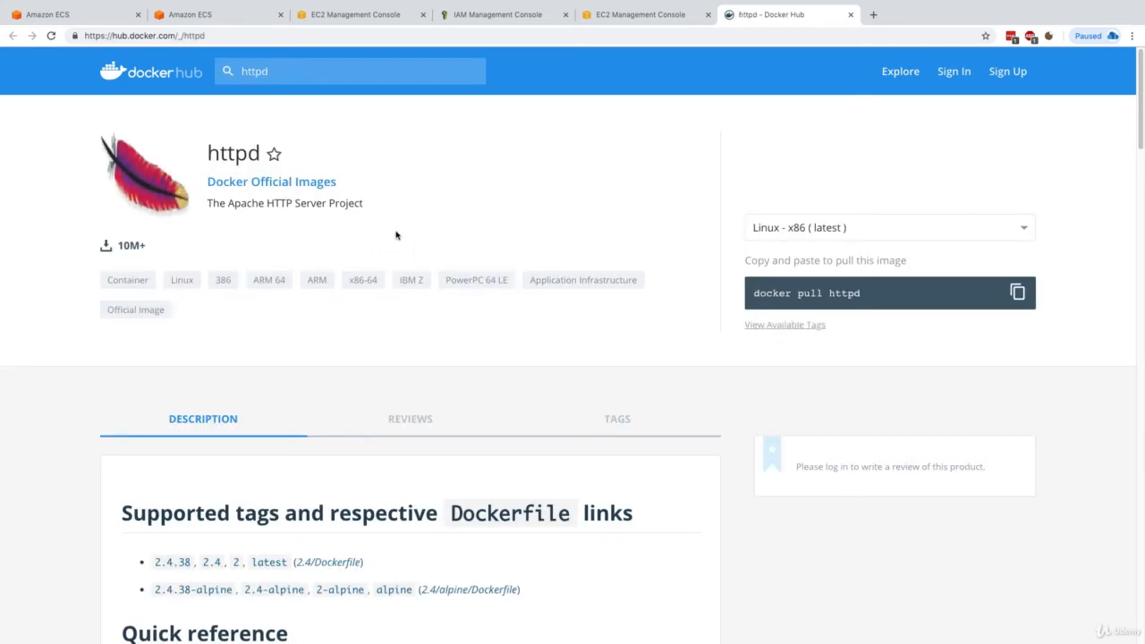
pyautogui.scroll(-3, 402, 243)
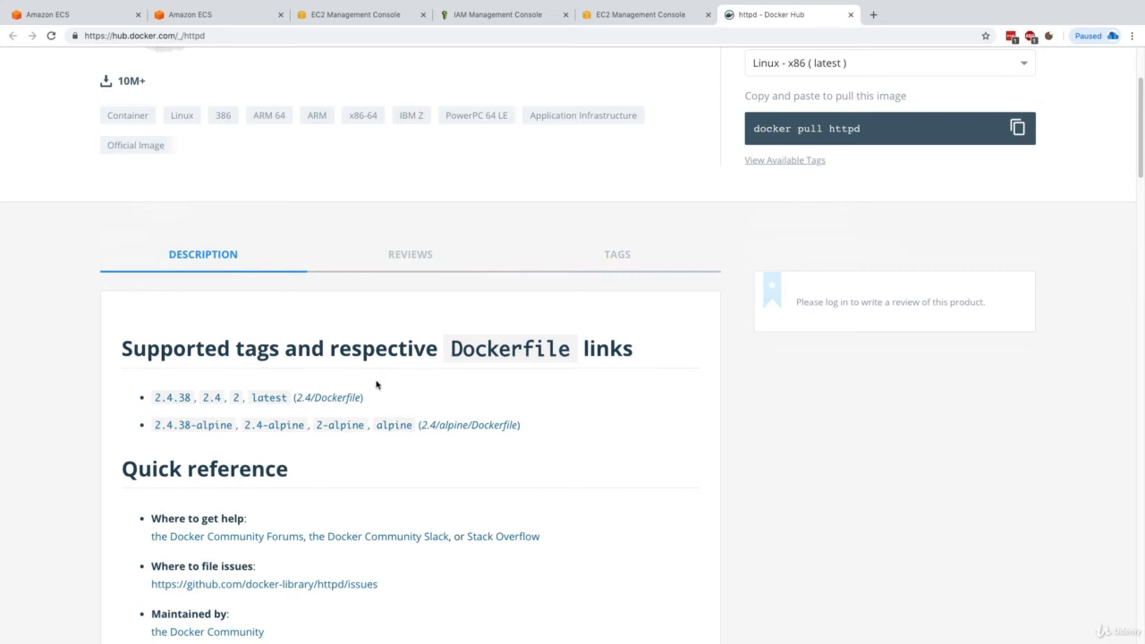
pyautogui.scroll(3, 367, 358)
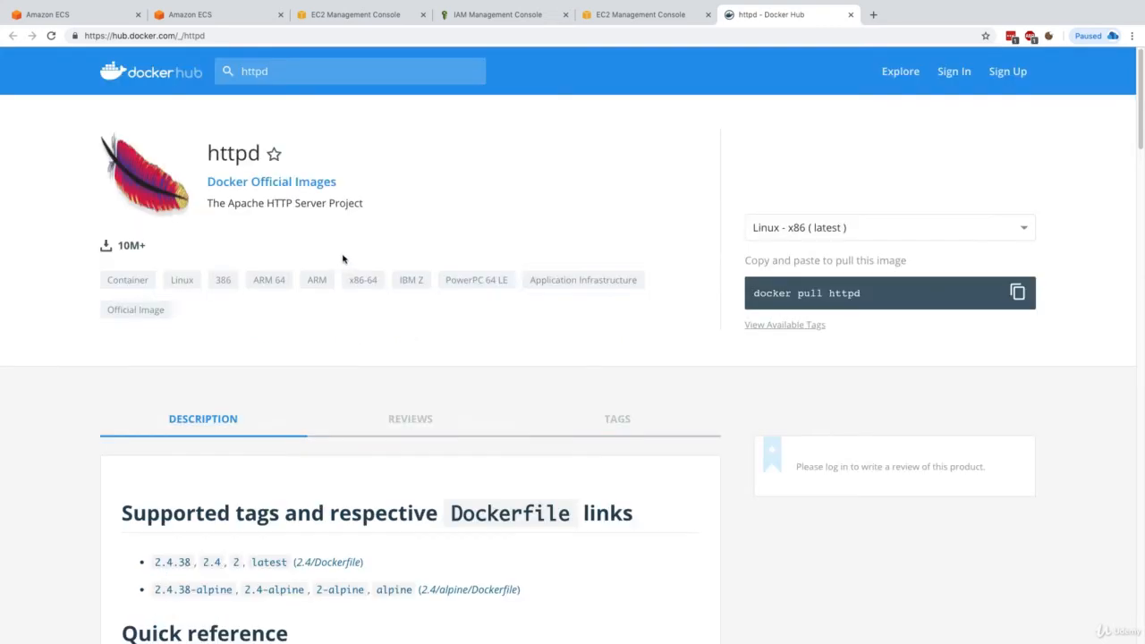
# Step: Look through the available tags of the official httpd image on Docker Hub
pyautogui.doubleClick(235, 158)
pyautogui.click(617, 433)
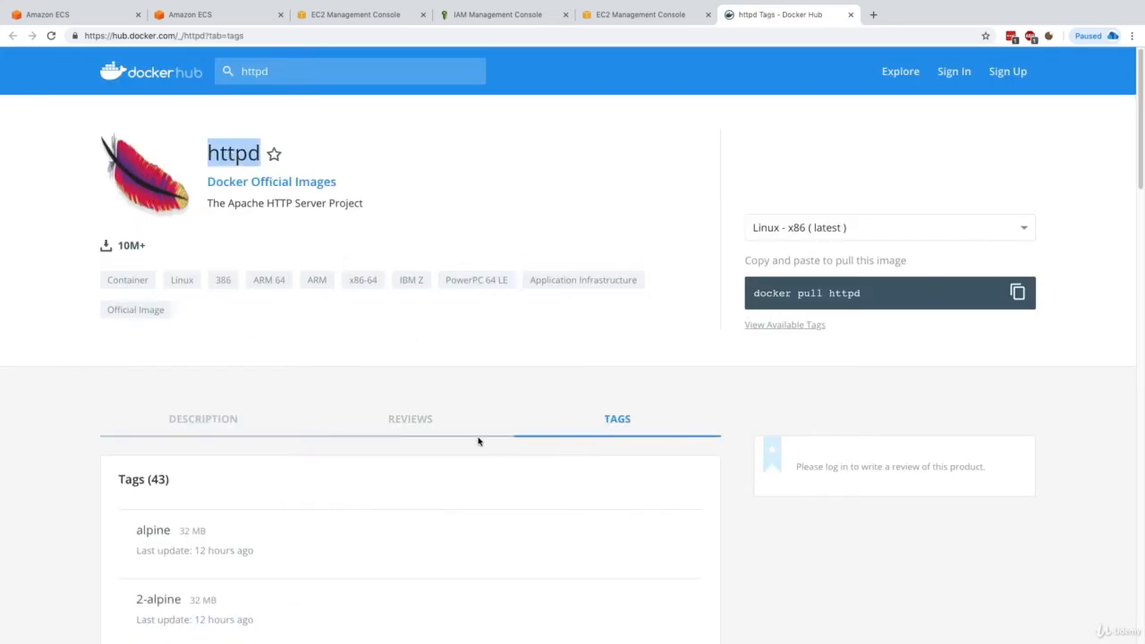
pyautogui.scroll(-6, 465, 441)
pyautogui.scroll(-1, 213, 436)
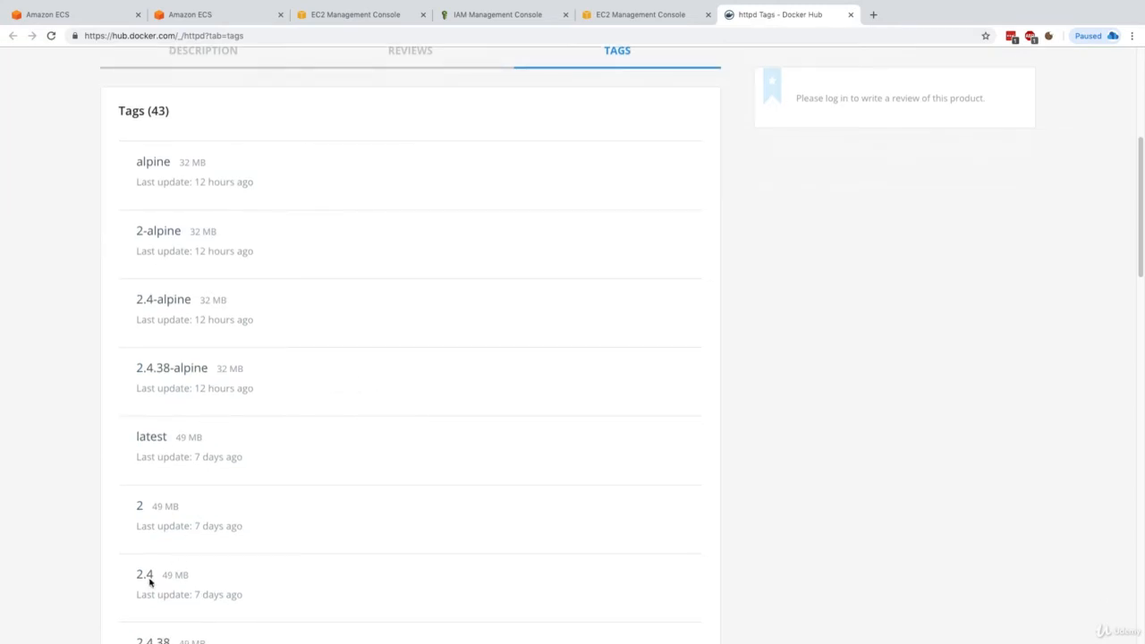
pyautogui.scroll(-1, 155, 579)
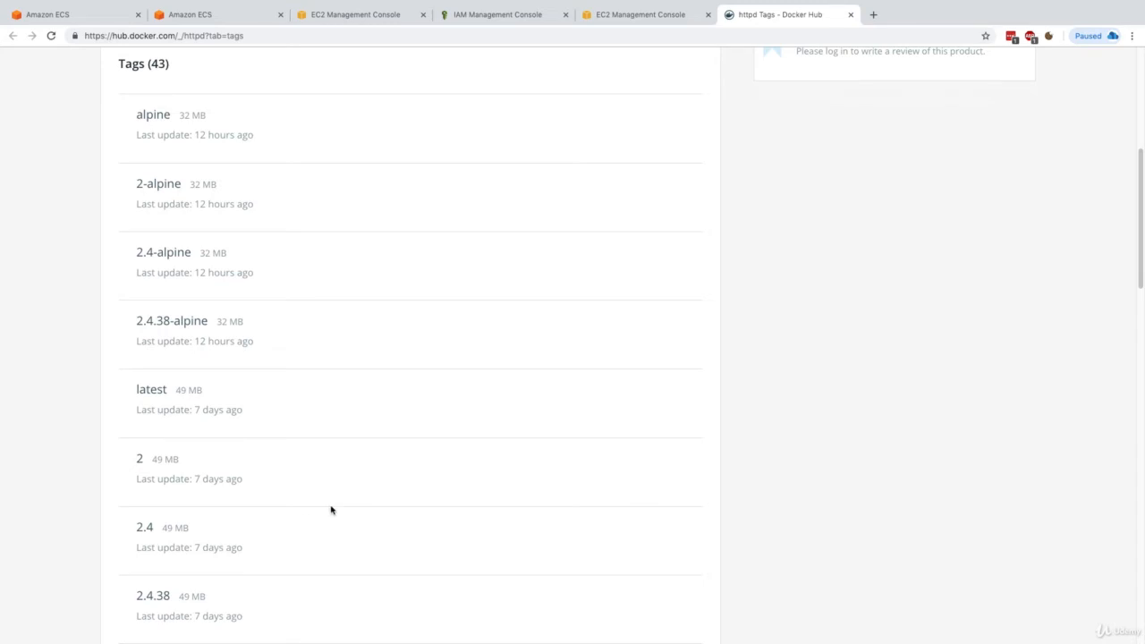
# Step: Return to the container form in Amazon ECS and set the container's image to httpd:2.4
pyautogui.hotkey('ctrl', 'Tab')
pyautogui.write('httpd')
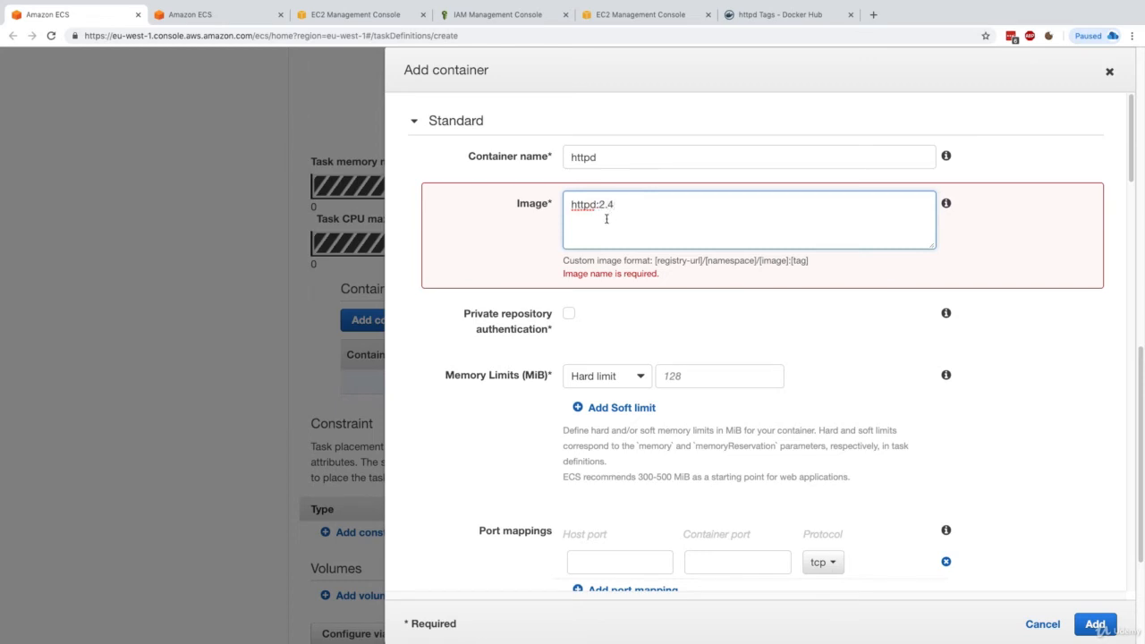
pyautogui.write(':2.4')
pyautogui.click(510, 265)
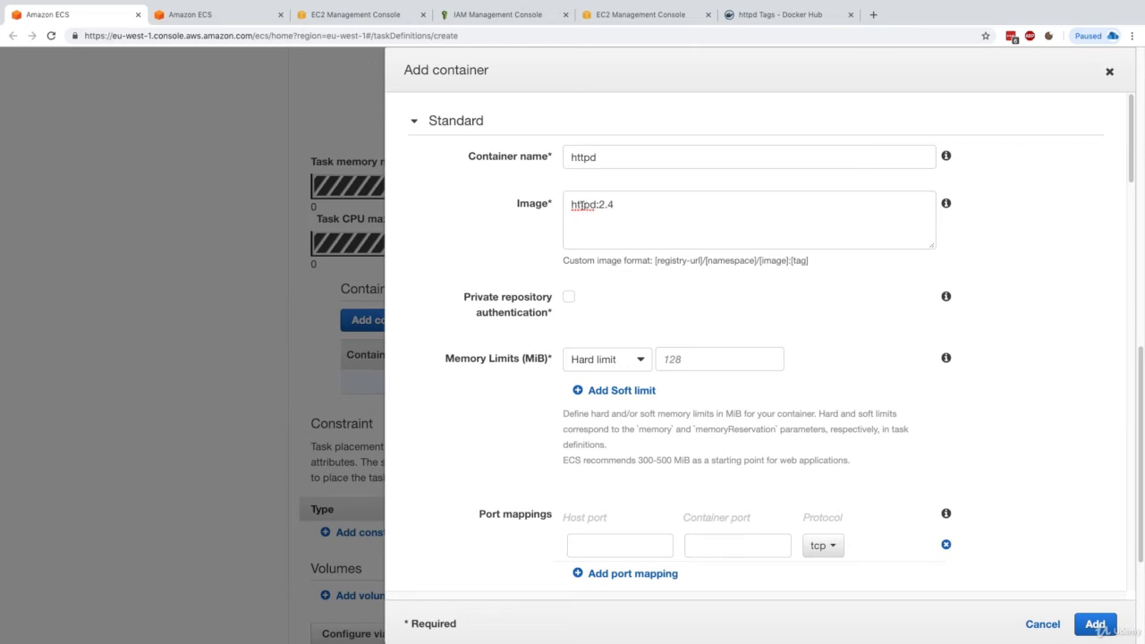
pyautogui.doubleClick(585, 205)
pyautogui.moveTo(616, 205); pyautogui.dragTo(599, 205)
pyautogui.click(613, 205)
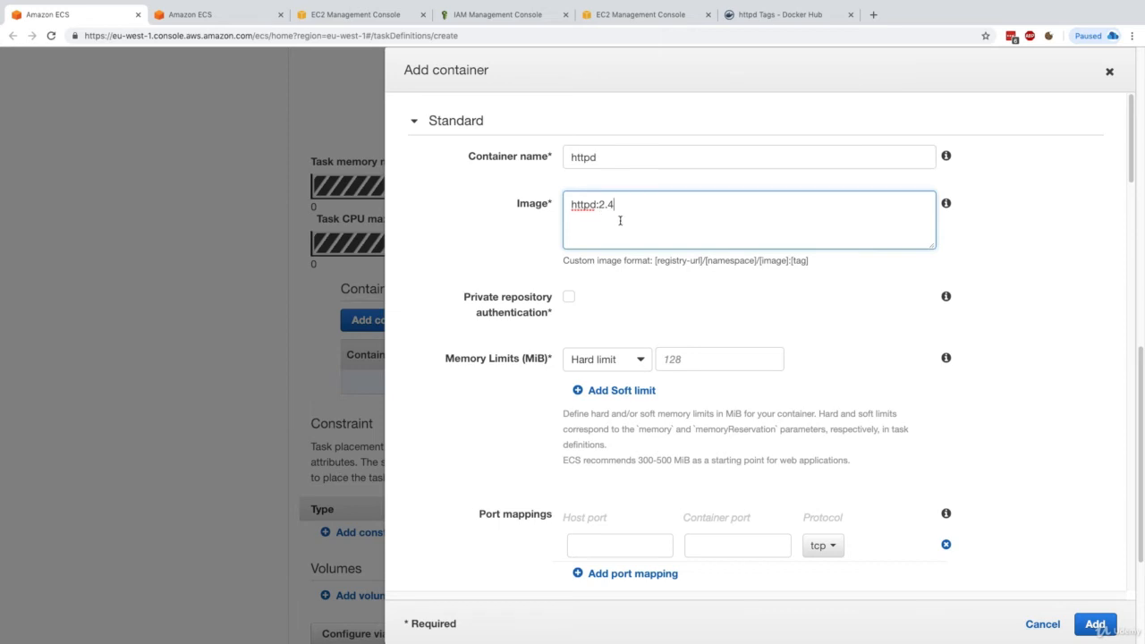
pyautogui.click(537, 235)
# Step: Give the container a hard memory limit of 300 MiB without a soft limit
pyautogui.scroll(-1, 530, 237)
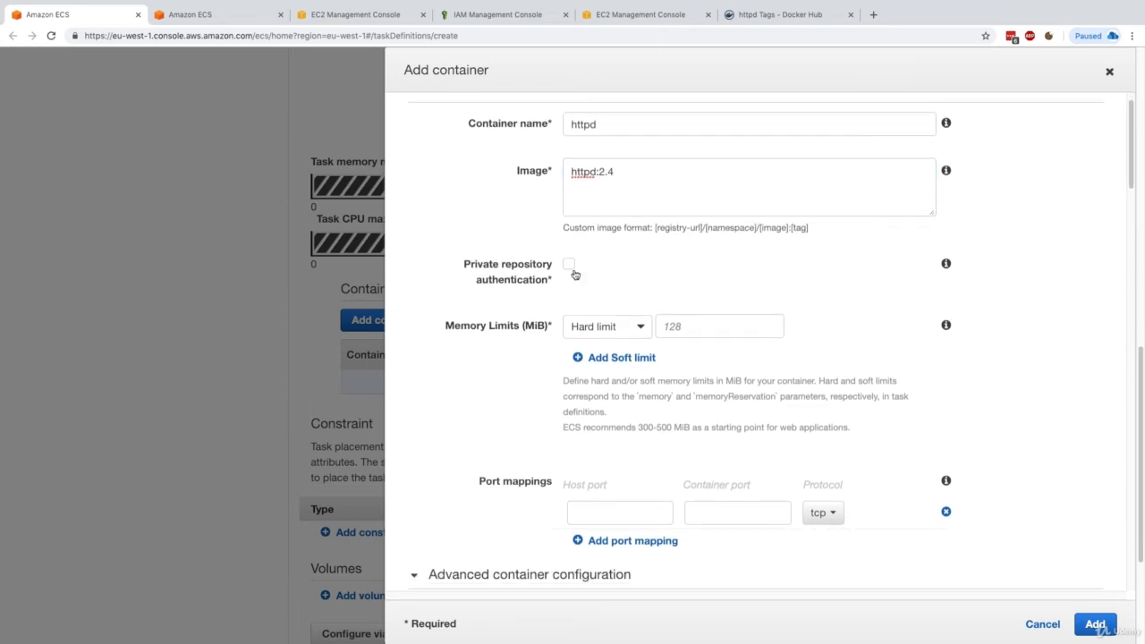
pyautogui.scroll(-1, 573, 268)
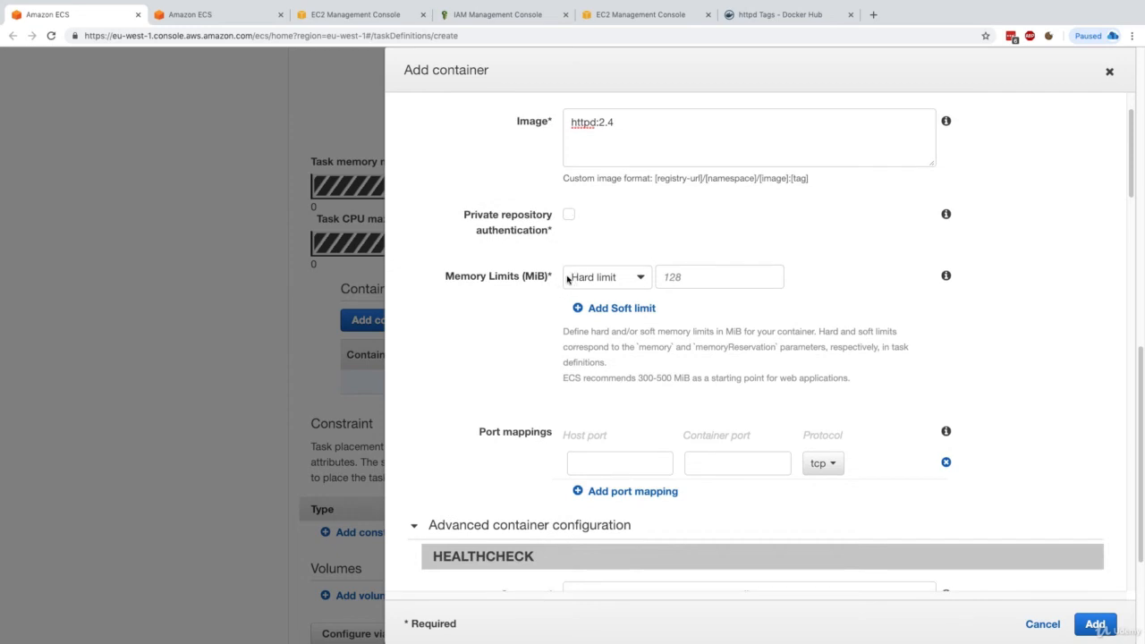
pyautogui.click(667, 276)
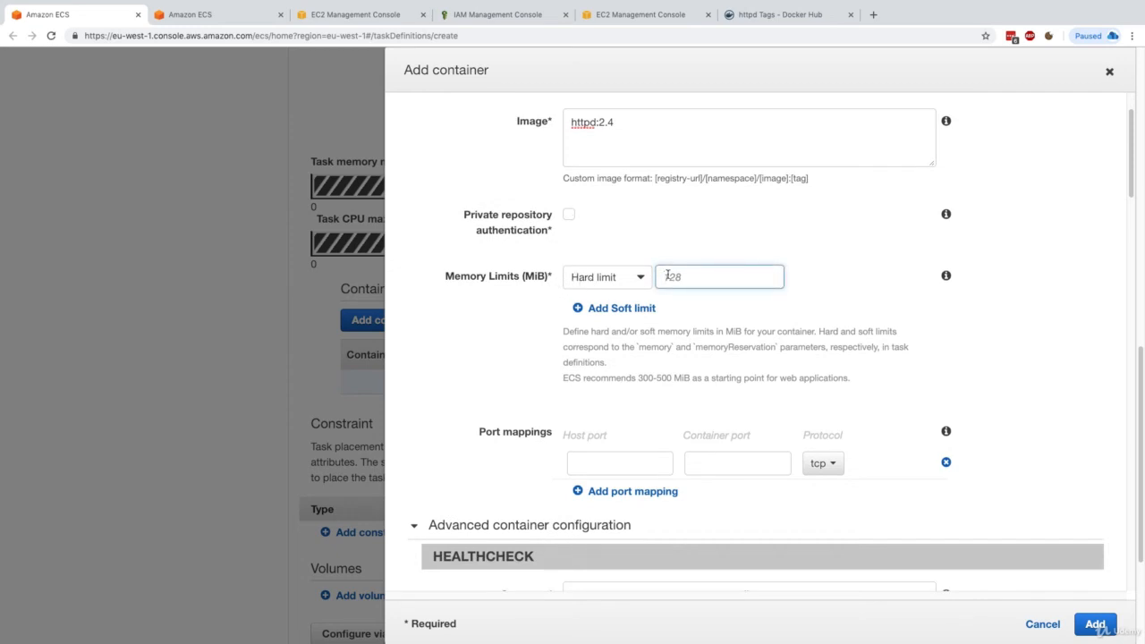
pyautogui.write('300')
pyautogui.click(626, 309)
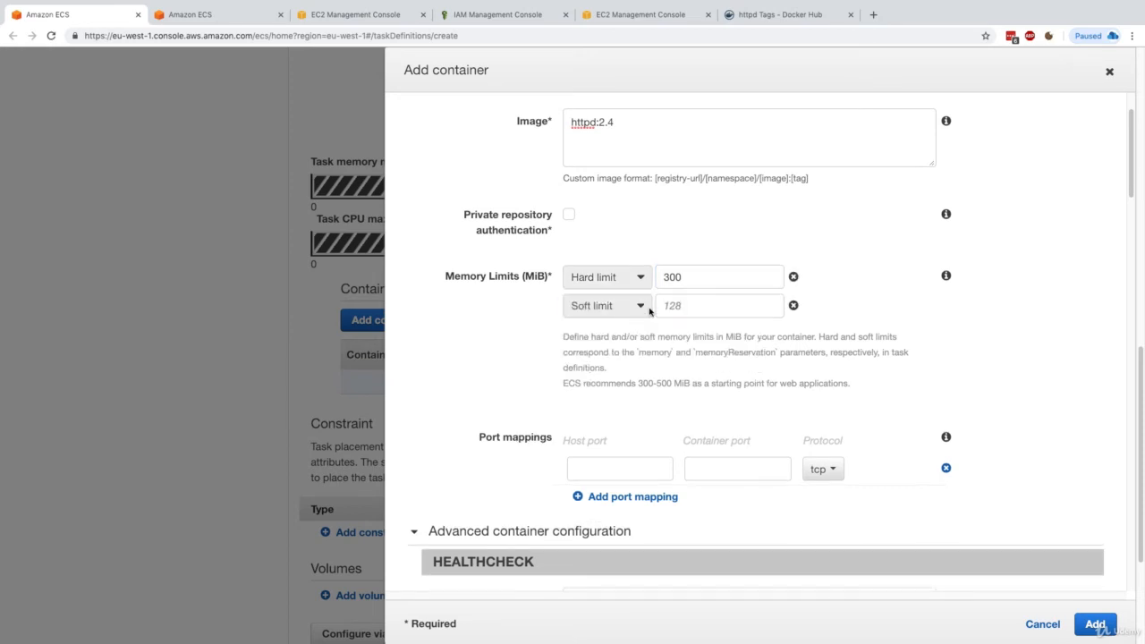
pyautogui.click(793, 305)
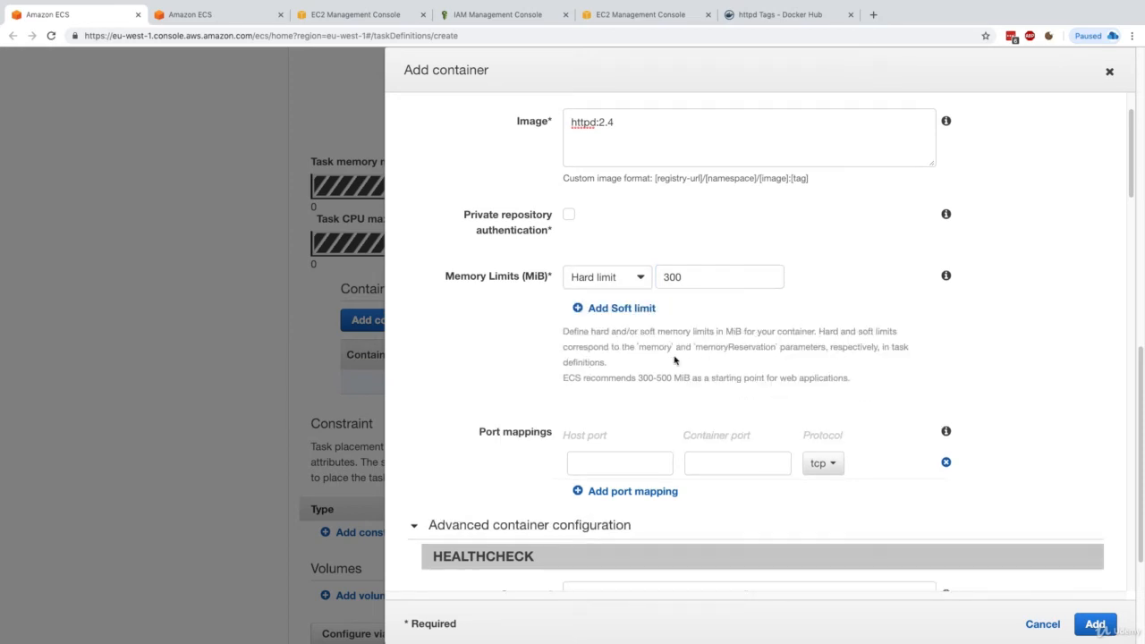
# Step: Set the host port of the container's port mapping to 8080
pyautogui.click(623, 462)
pyautogui.scroll(-2, 621, 414)
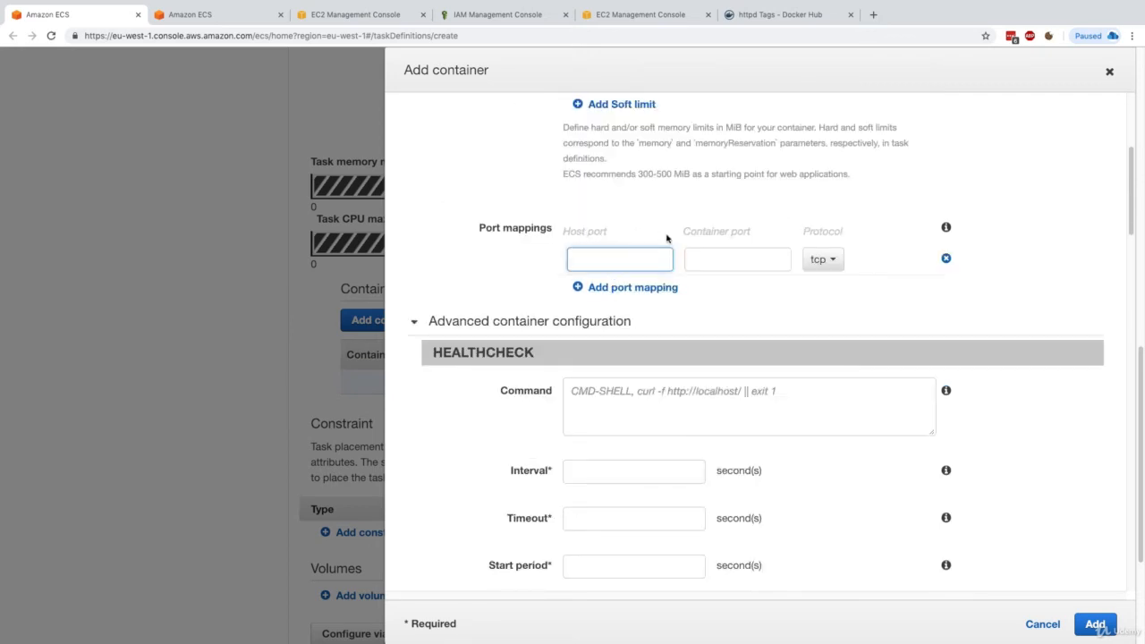
pyautogui.write('8080')
pyautogui.click(577, 226)
pyautogui.moveTo(564, 230); pyautogui.dragTo(602, 232)
pyautogui.click(602, 233)
pyautogui.moveTo(681, 234); pyautogui.dragTo(734, 232)
pyautogui.click(733, 234)
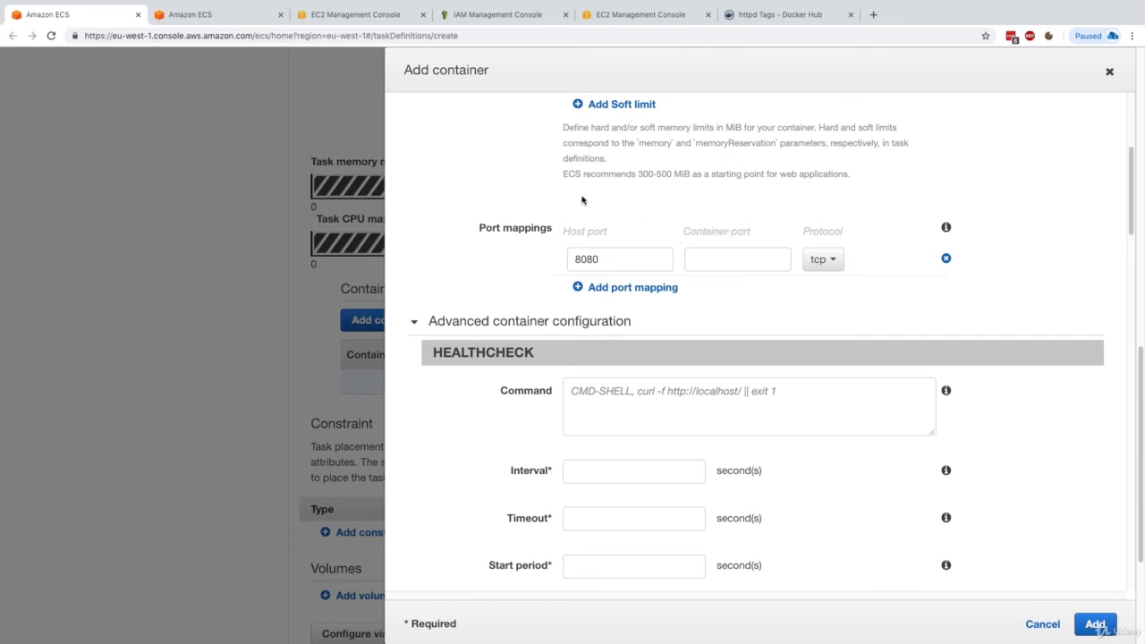
# Step: Go back to the httpd description on Docker Hub and check the port mapping in its docker run example
pyautogui.click(746, 24)
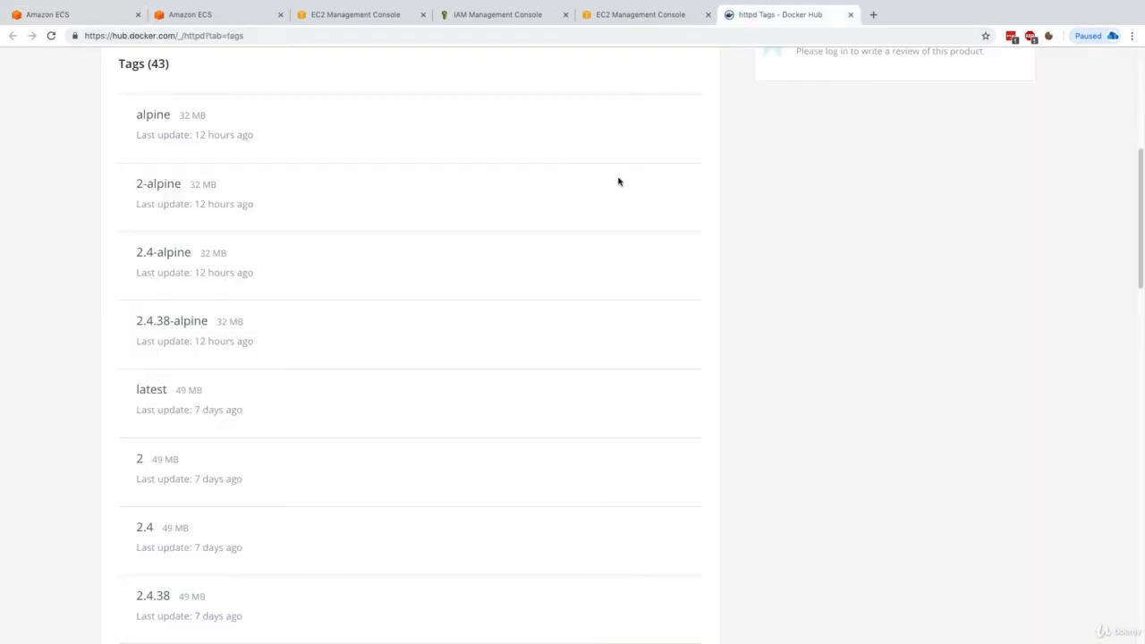
pyautogui.scroll(3, 301, 365)
pyautogui.click(235, 231)
pyautogui.scroll(-12, 427, 367)
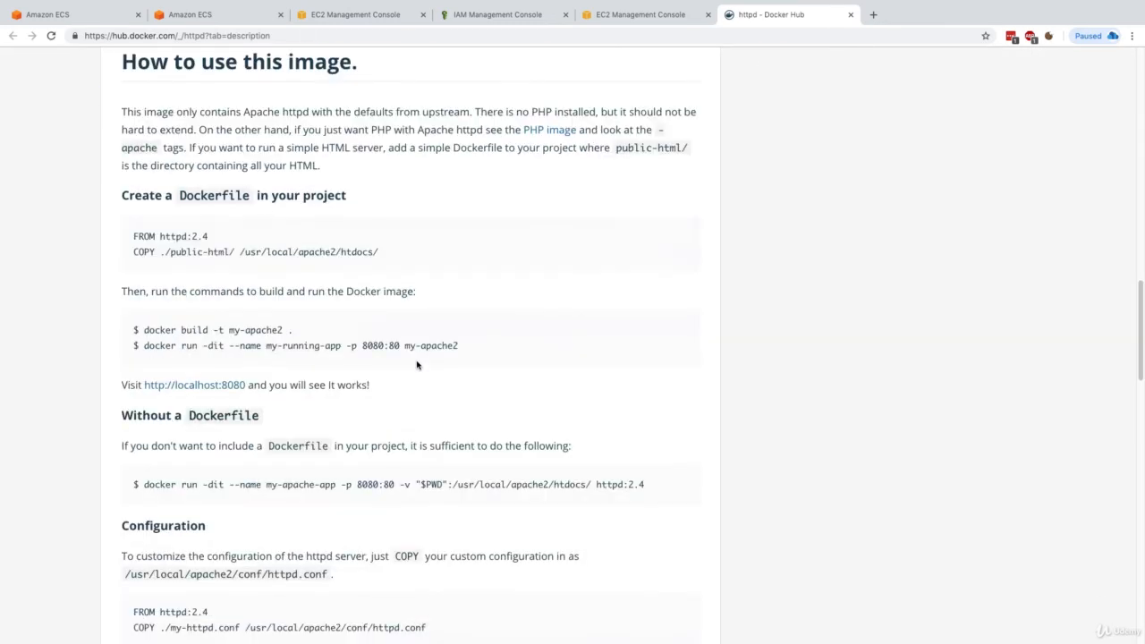
pyautogui.doubleClick(393, 349)
pyautogui.moveTo(365, 336); pyautogui.dragTo(401, 333)
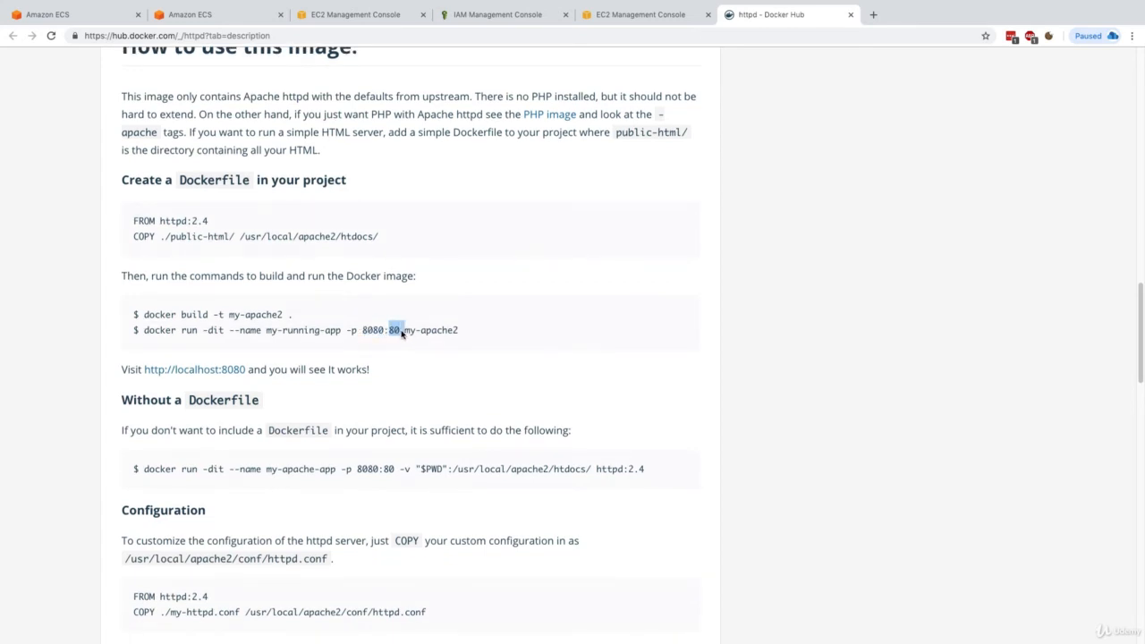
pyautogui.click(396, 337)
# Step: Return to the ECS container form and set the container port of the mapping to 80
pyautogui.click(70, 18)
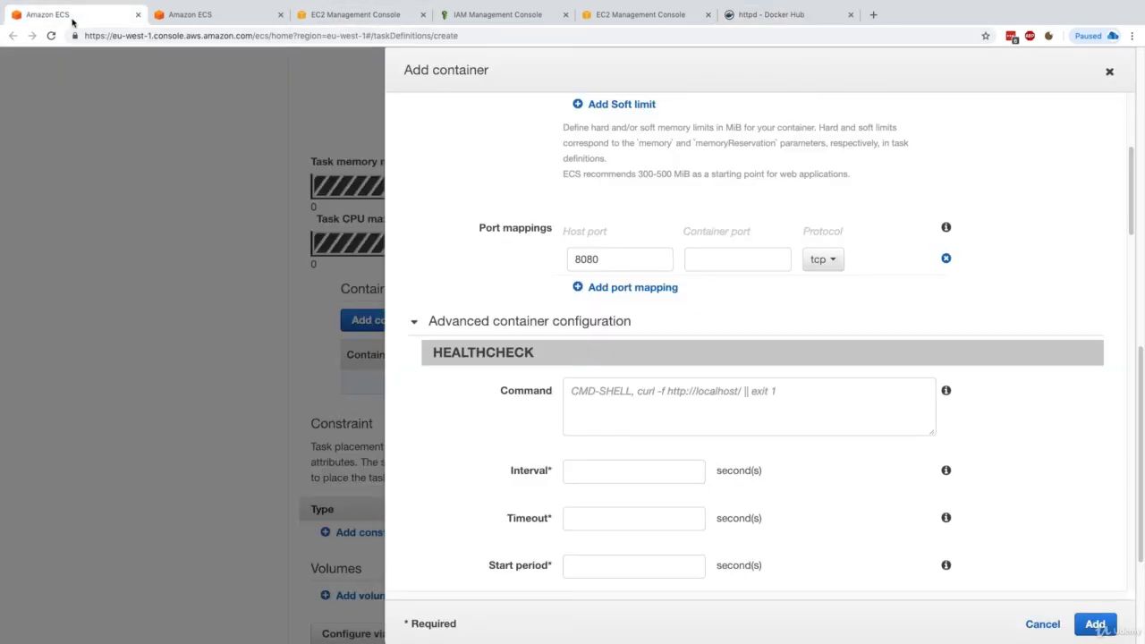
pyautogui.click(695, 261)
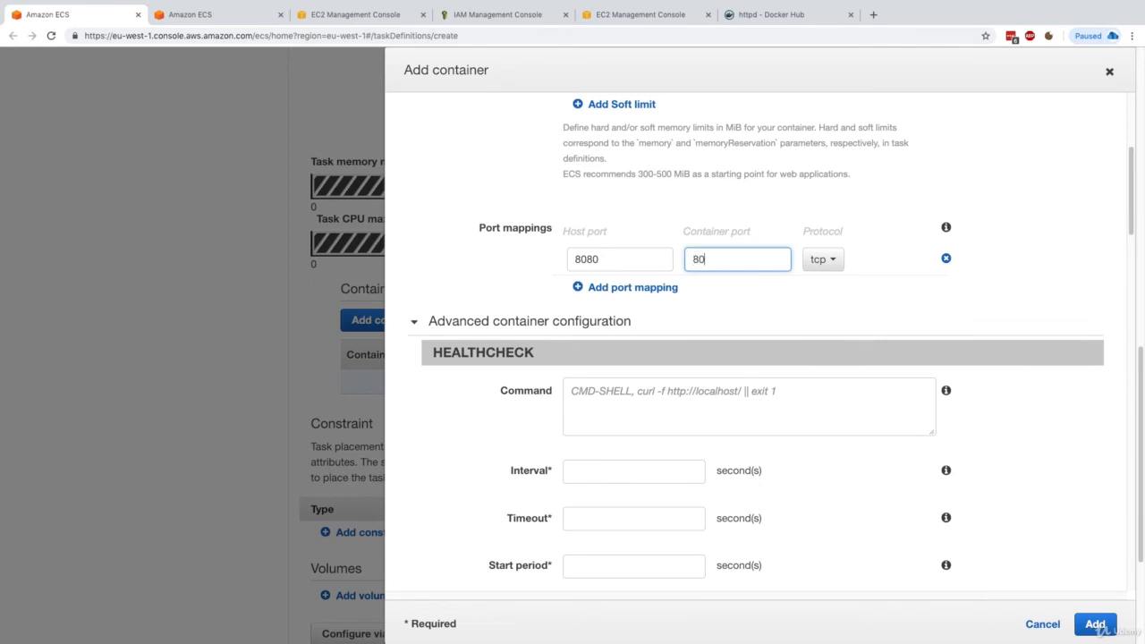
pyautogui.click(719, 242)
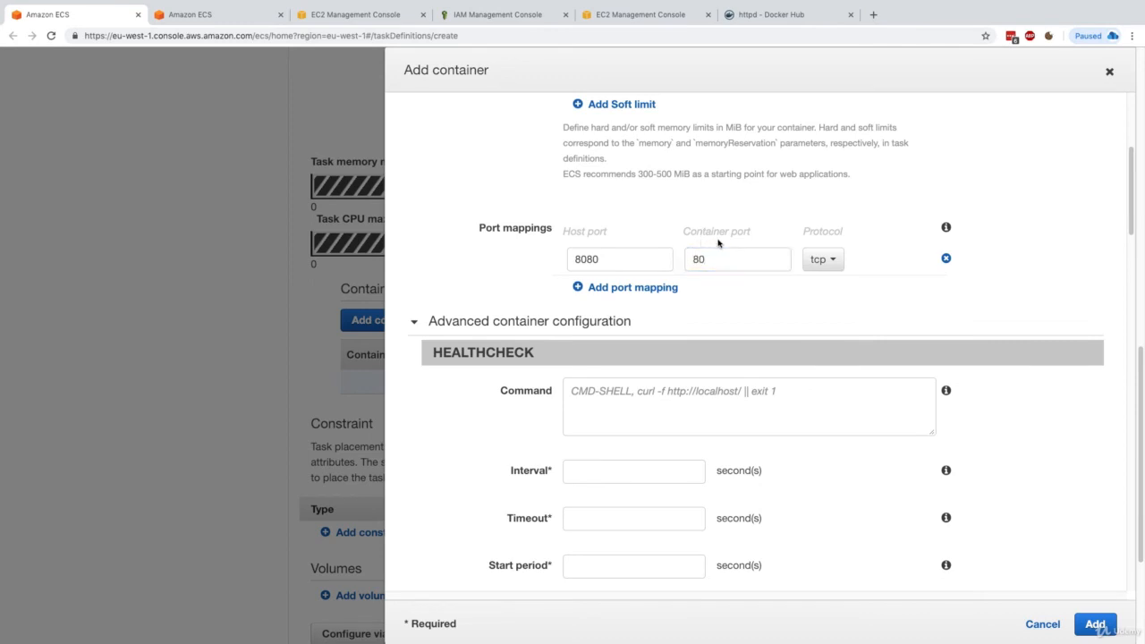
# Step: Look over the advanced container configuration and add the httpd container to the task definition
pyautogui.scroll(-1, 718, 255)
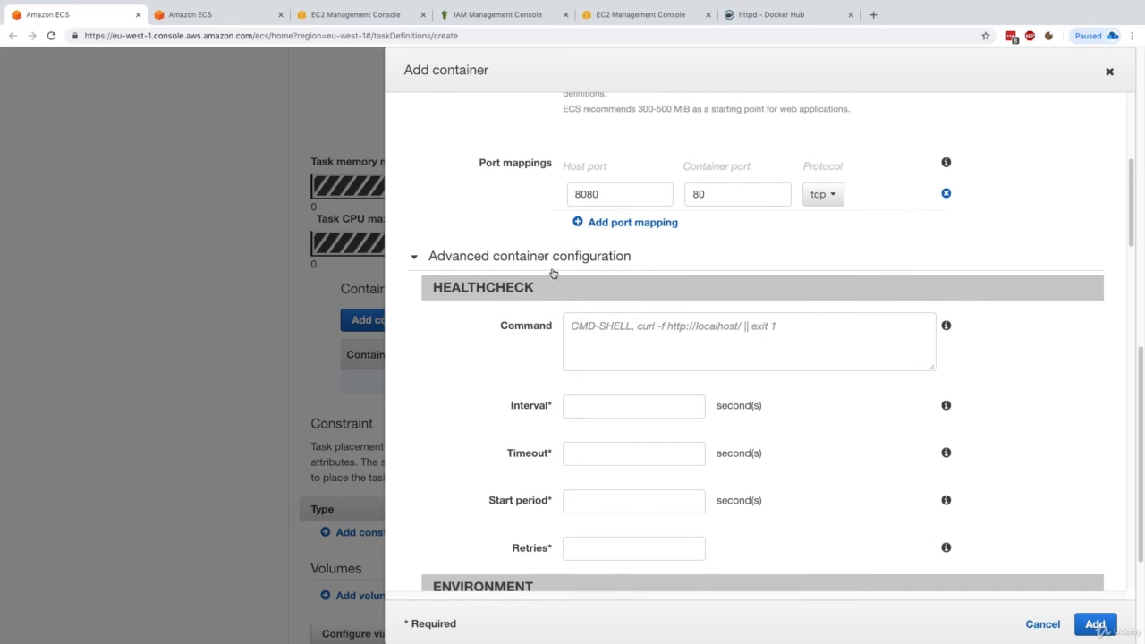
pyautogui.scroll(-3, 562, 307)
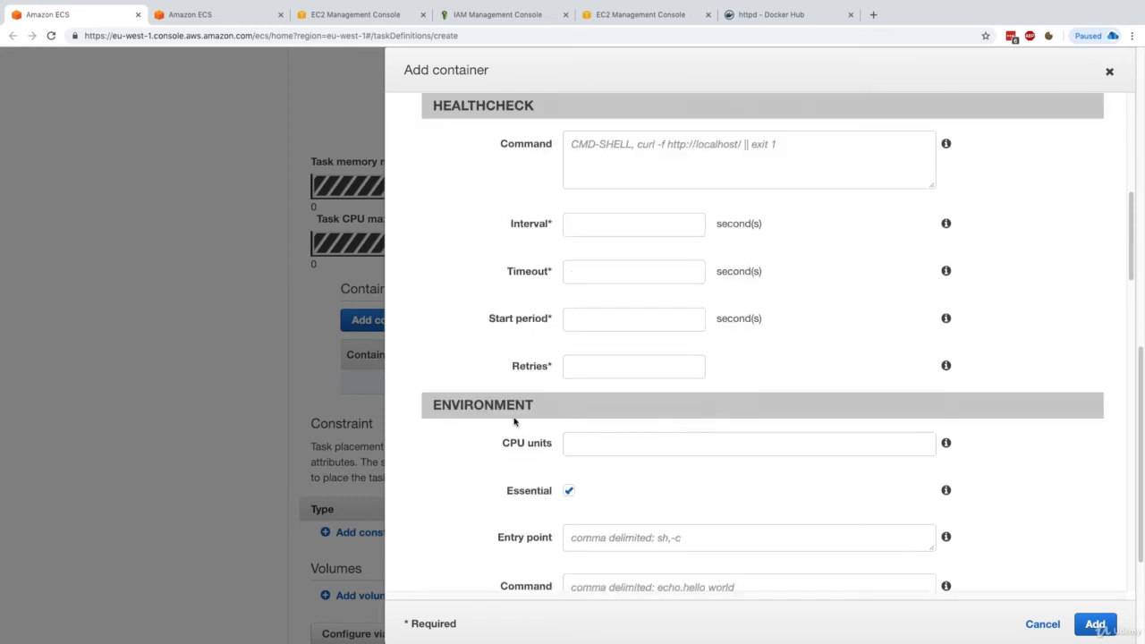
pyautogui.scroll(-4, 515, 412)
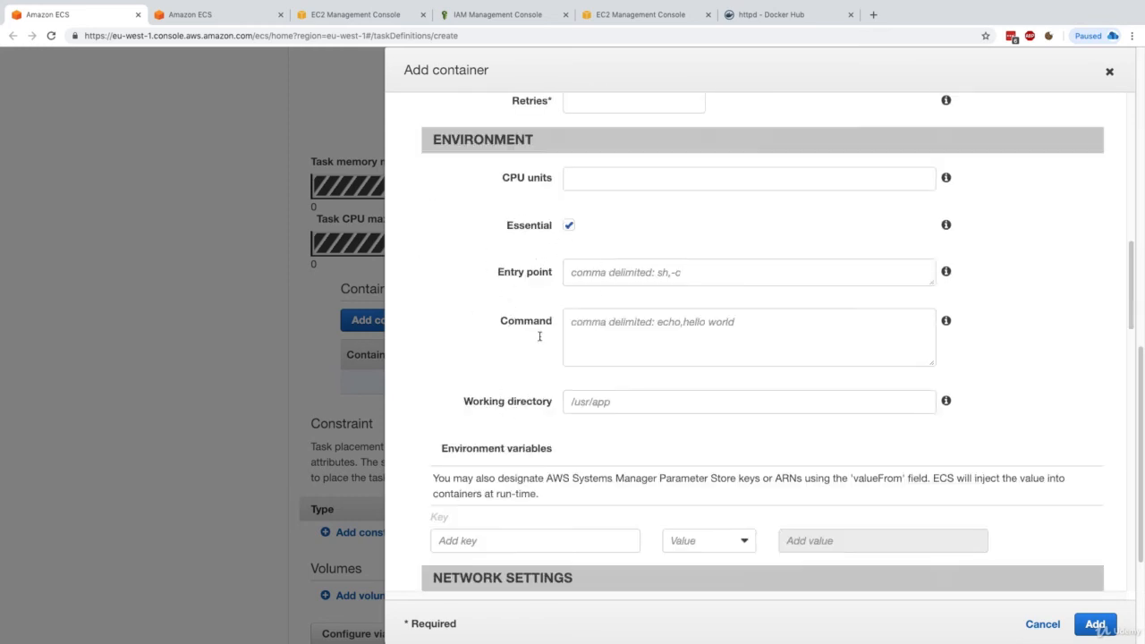
pyautogui.scroll(-10, 566, 334)
pyautogui.scroll(-9, 573, 358)
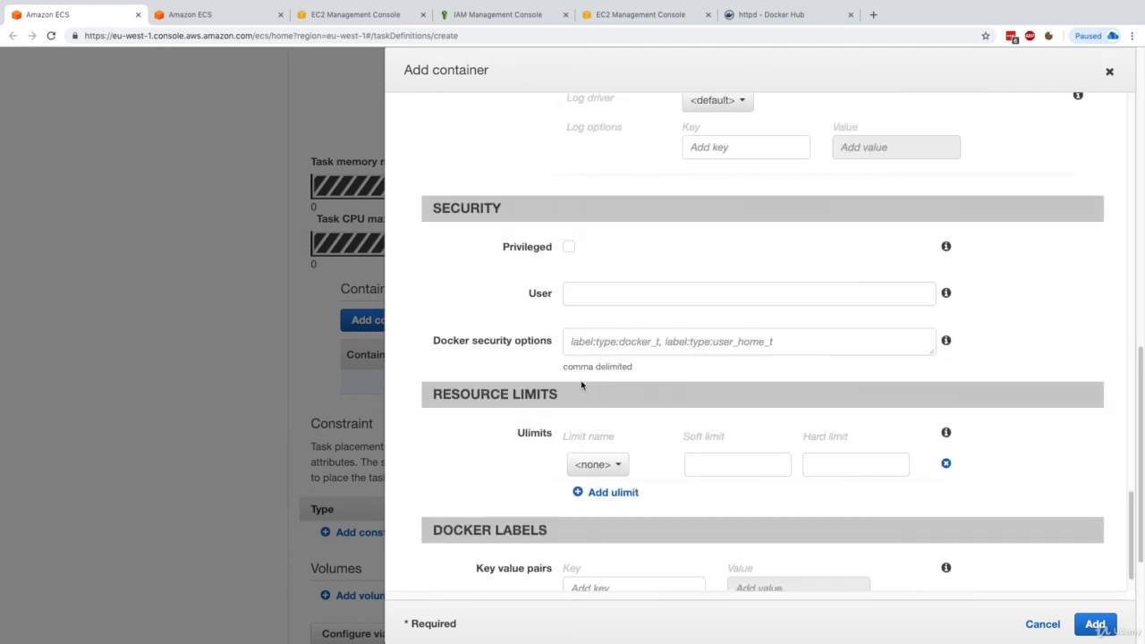
pyautogui.scroll(-1, 580, 384)
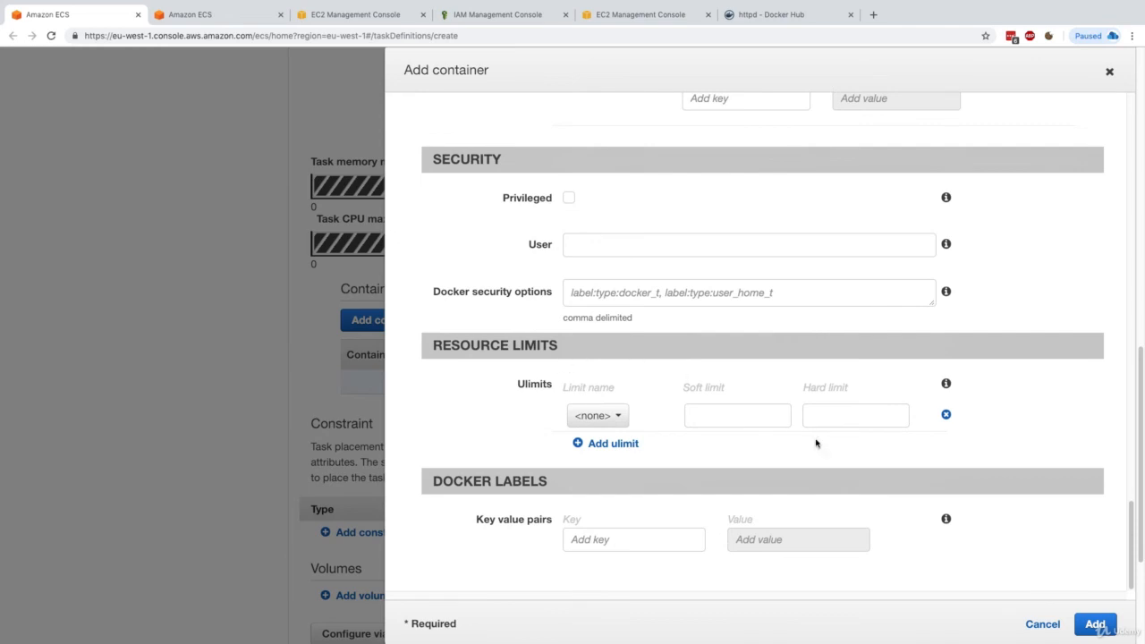
pyautogui.scroll(1, 795, 442)
pyautogui.scroll(8, 796, 442)
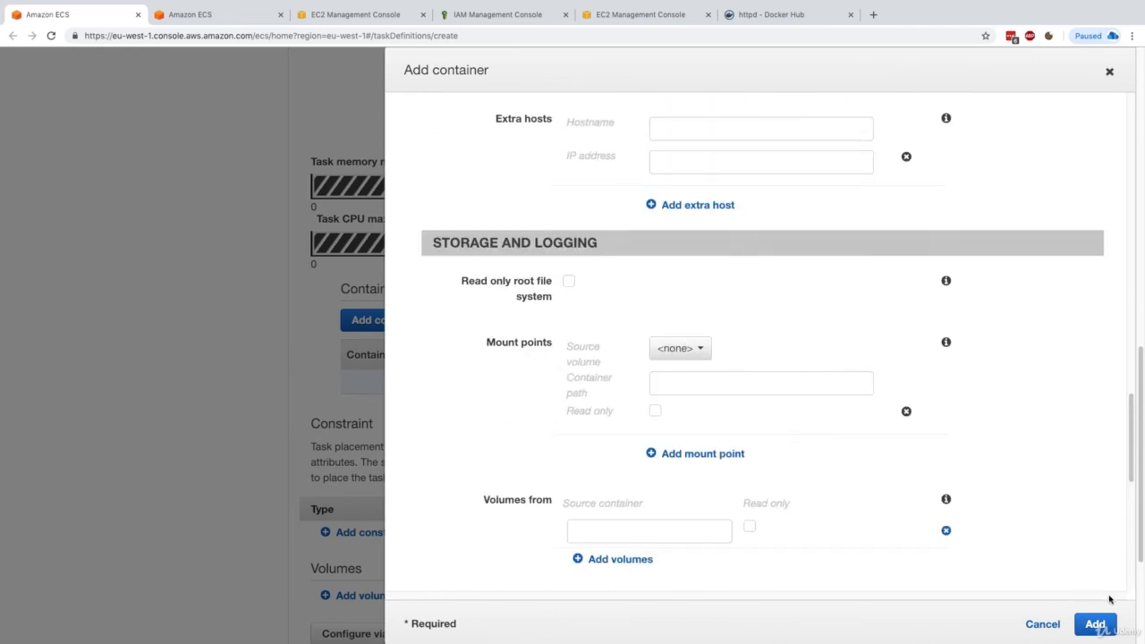
pyautogui.click(1096, 623)
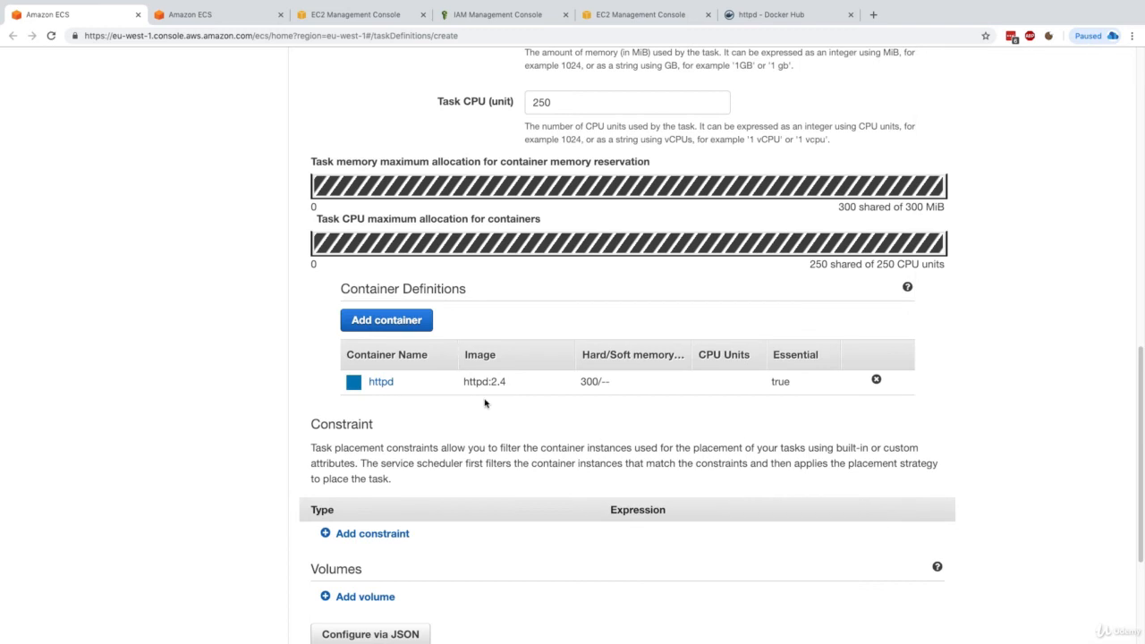
# Step: Check the image and memory limit listed for the httpd container and create the task definition
pyautogui.moveTo(460, 383); pyautogui.dragTo(515, 388)
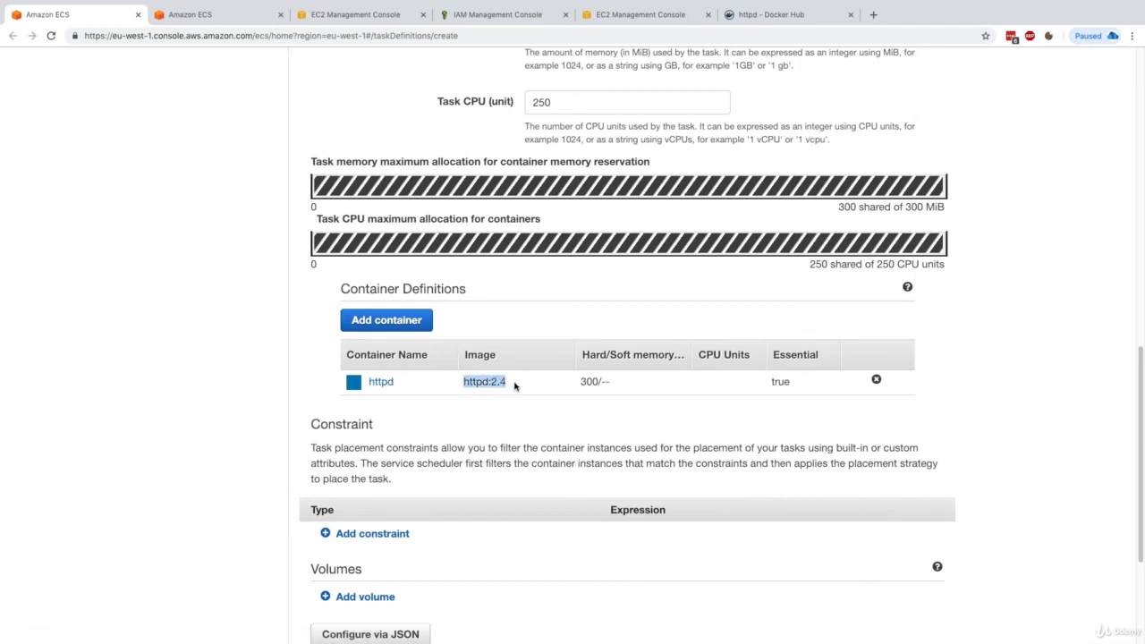
pyautogui.doubleClick(584, 381)
pyautogui.click(597, 383)
pyautogui.doubleClick(590, 383)
pyautogui.click(728, 387)
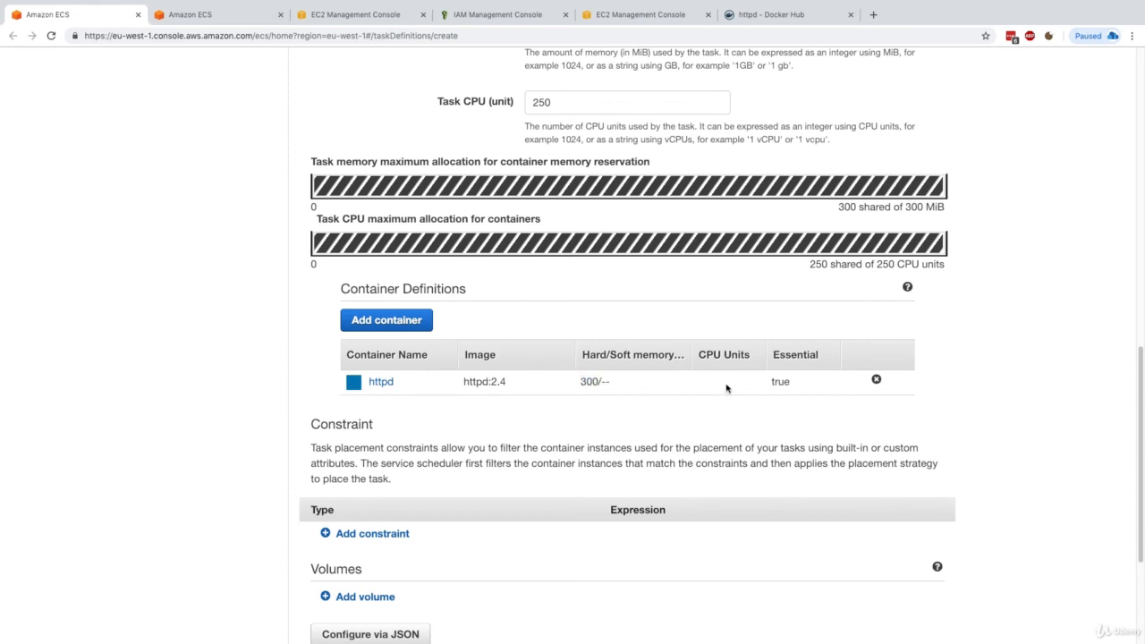
pyautogui.scroll(-2, 563, 473)
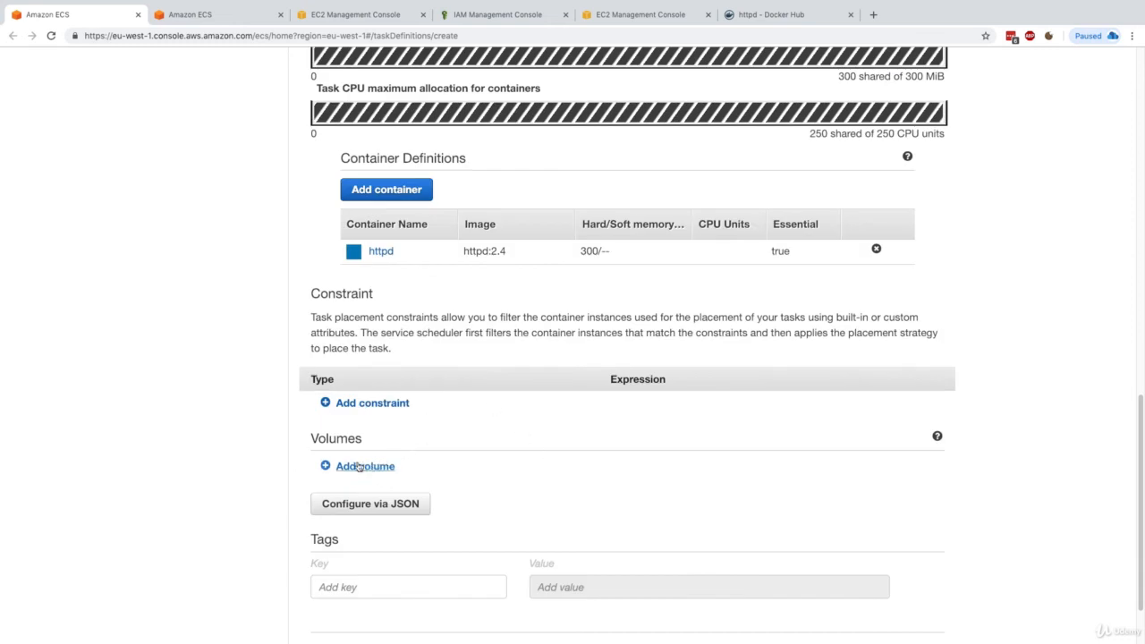
pyautogui.scroll(-1, 374, 468)
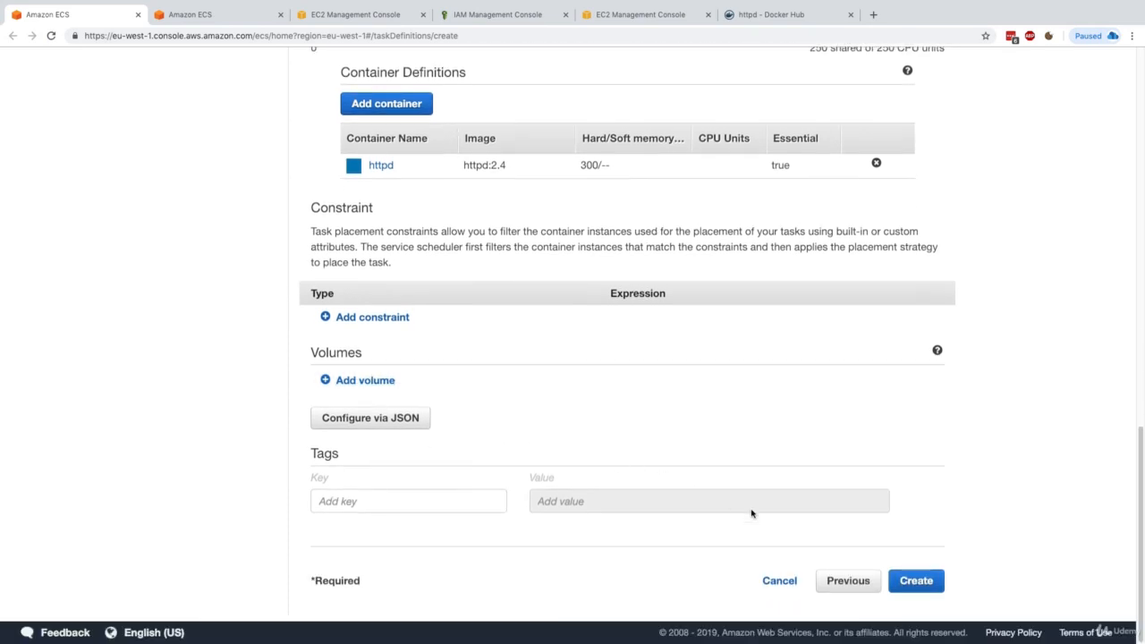
pyautogui.click(914, 585)
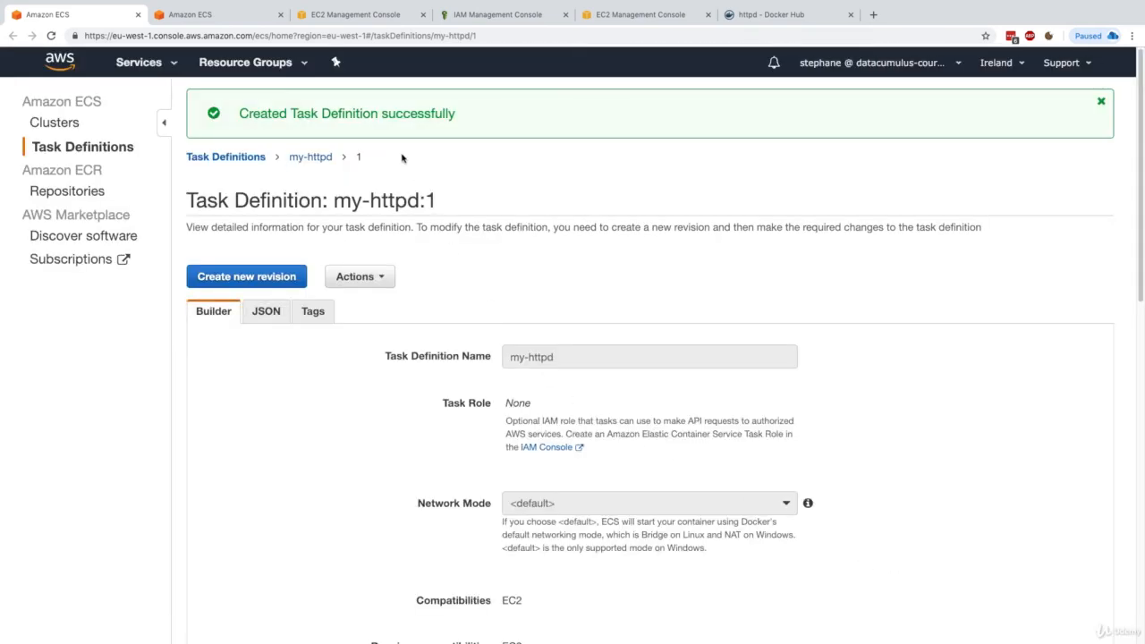
# Step: Review the created my-httpd task definition, from its revision name down to its container definitions
pyautogui.moveTo(322, 114); pyautogui.dragTo(388, 113)
pyautogui.click(391, 114)
pyautogui.moveTo(340, 202); pyautogui.dragTo(438, 200)
pyautogui.click(433, 224)
pyautogui.scroll(-9, 438, 224)
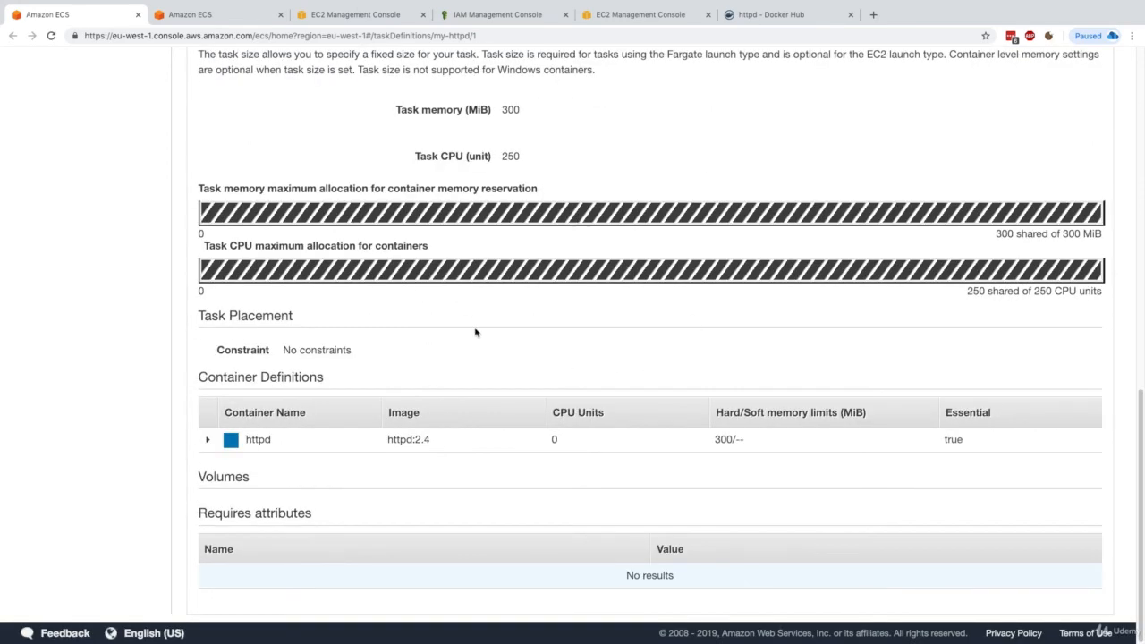
pyautogui.scroll(10, 532, 518)
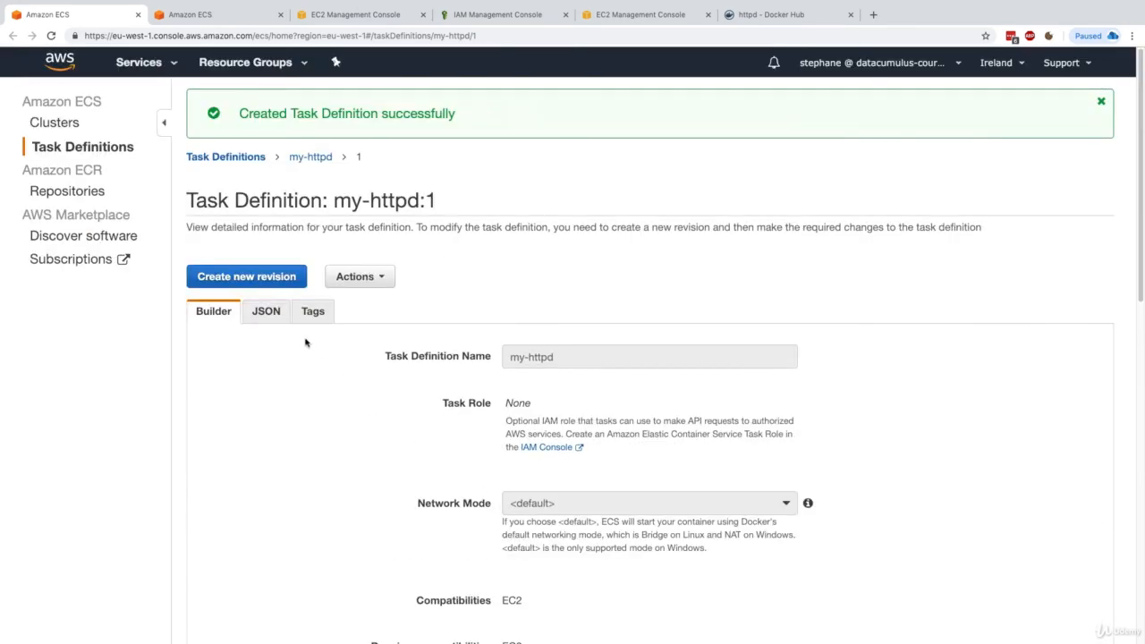
# Step: Show the task definition as JSON and examine the host and container ports in its port mappings
pyautogui.click(277, 313)
pyautogui.scroll(-3, 340, 358)
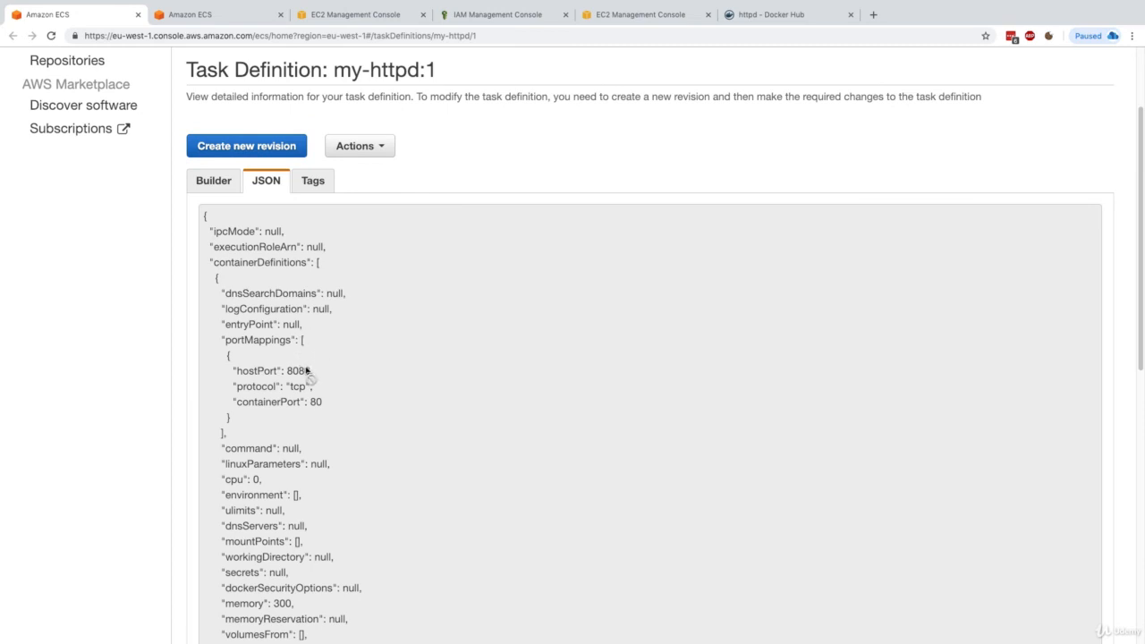
pyautogui.moveTo(223, 342); pyautogui.dragTo(309, 344)
pyautogui.moveTo(238, 373); pyautogui.dragTo(324, 409)
pyautogui.doubleClick(299, 370)
pyautogui.doubleClick(257, 405)
pyautogui.click(322, 407)
# Step: Examine the memory and image entries in the JSON and skim the rest of it
pyautogui.scroll(-3, 317, 404)
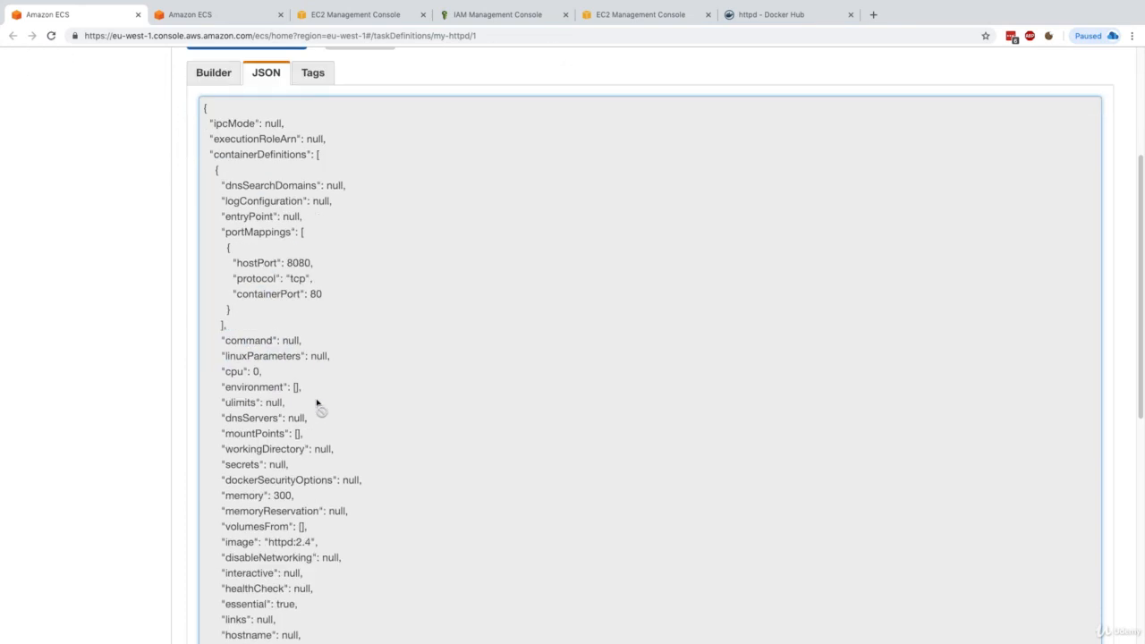
pyautogui.moveTo(235, 494); pyautogui.dragTo(295, 495)
pyautogui.scroll(-1, 295, 495)
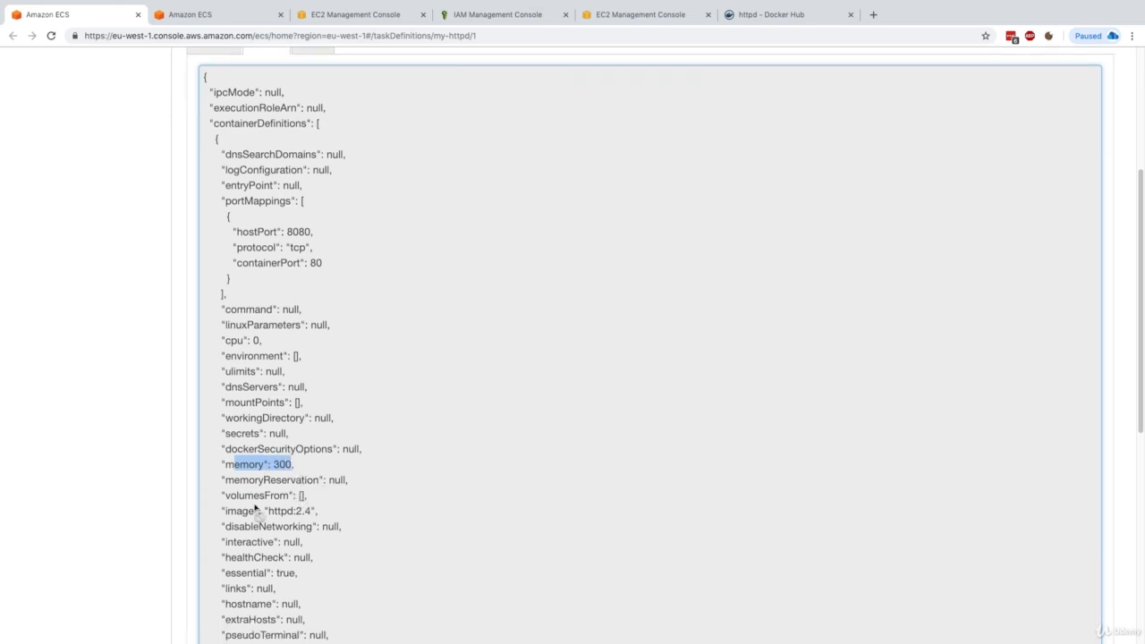
pyautogui.moveTo(223, 511); pyautogui.dragTo(319, 510)
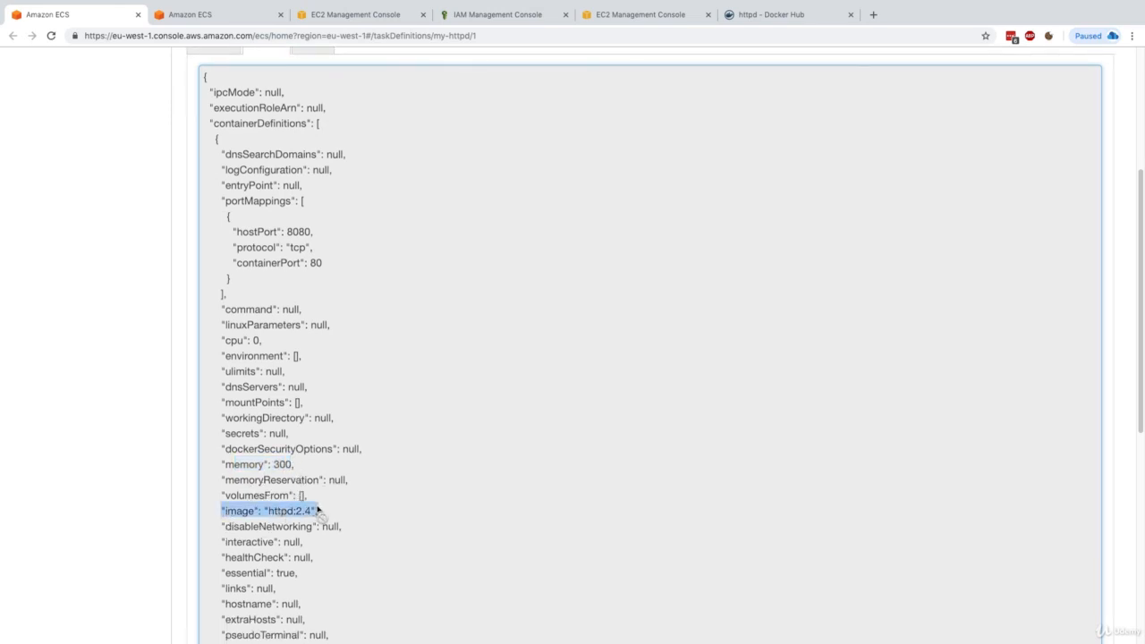
pyautogui.scroll(-10, 325, 509)
pyautogui.scroll(15, 327, 515)
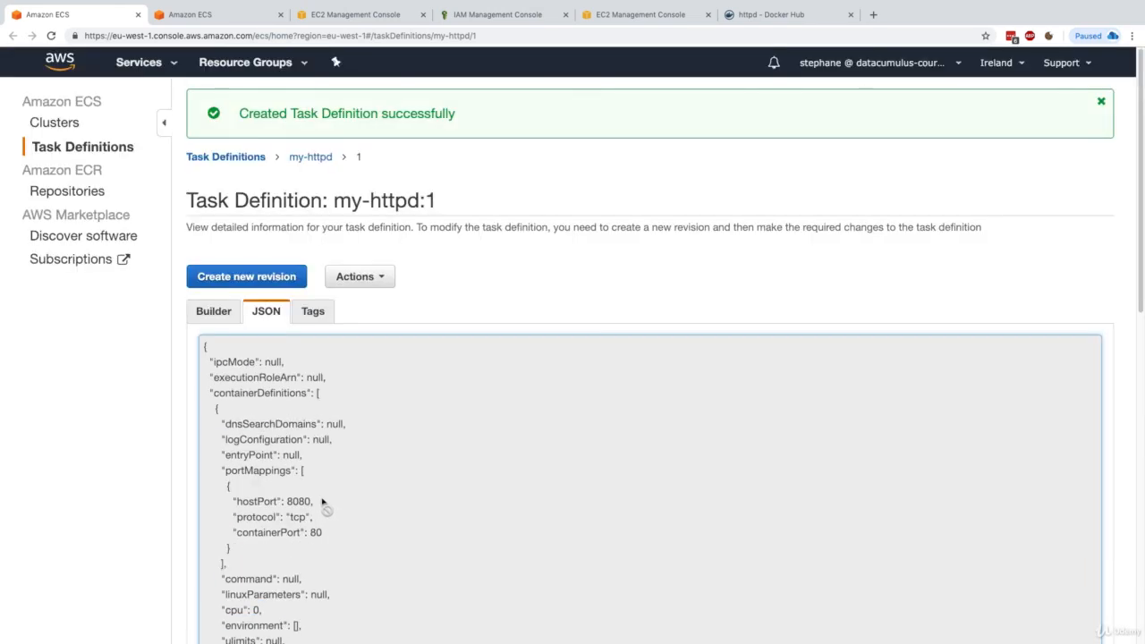
# Step: Switch back to the builder view and open the list of my-httpd revisions
pyautogui.click(228, 318)
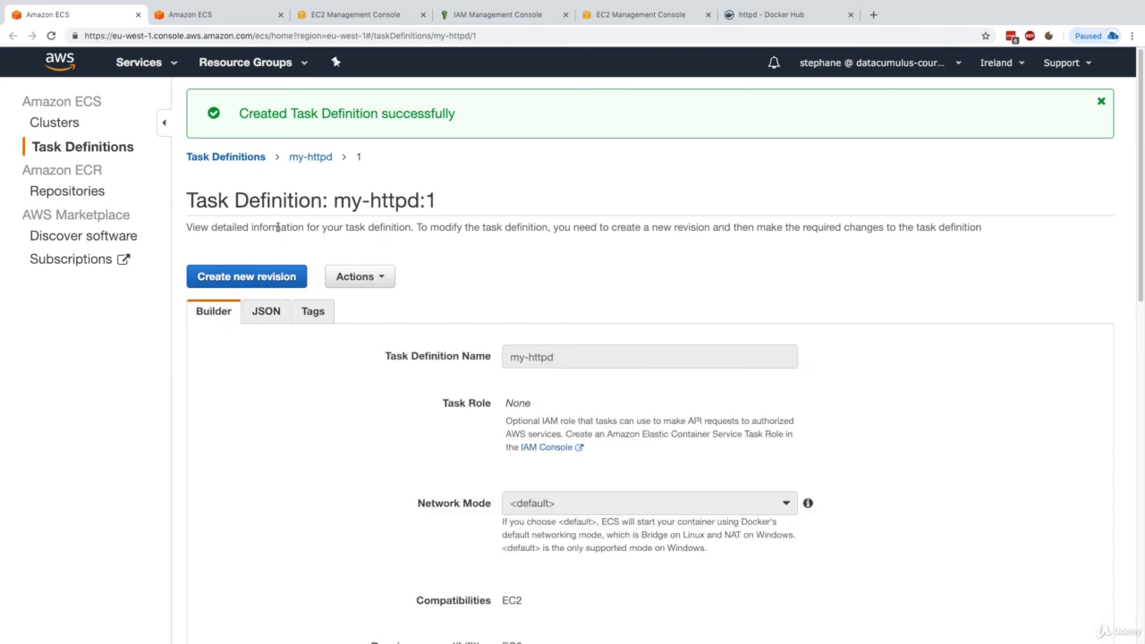
pyautogui.click(304, 156)
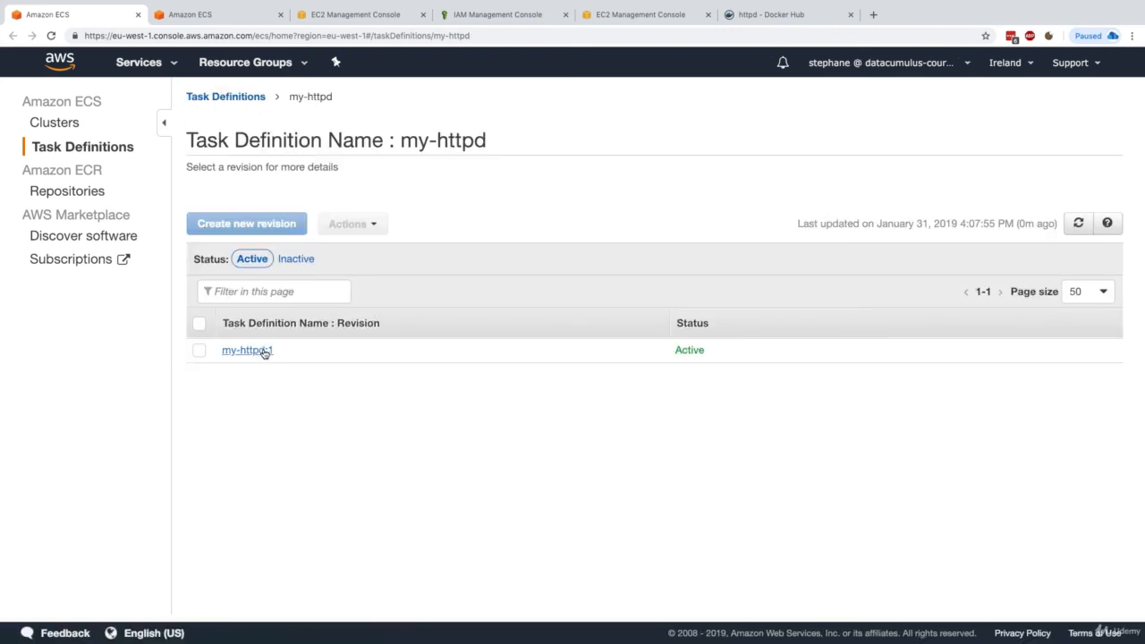